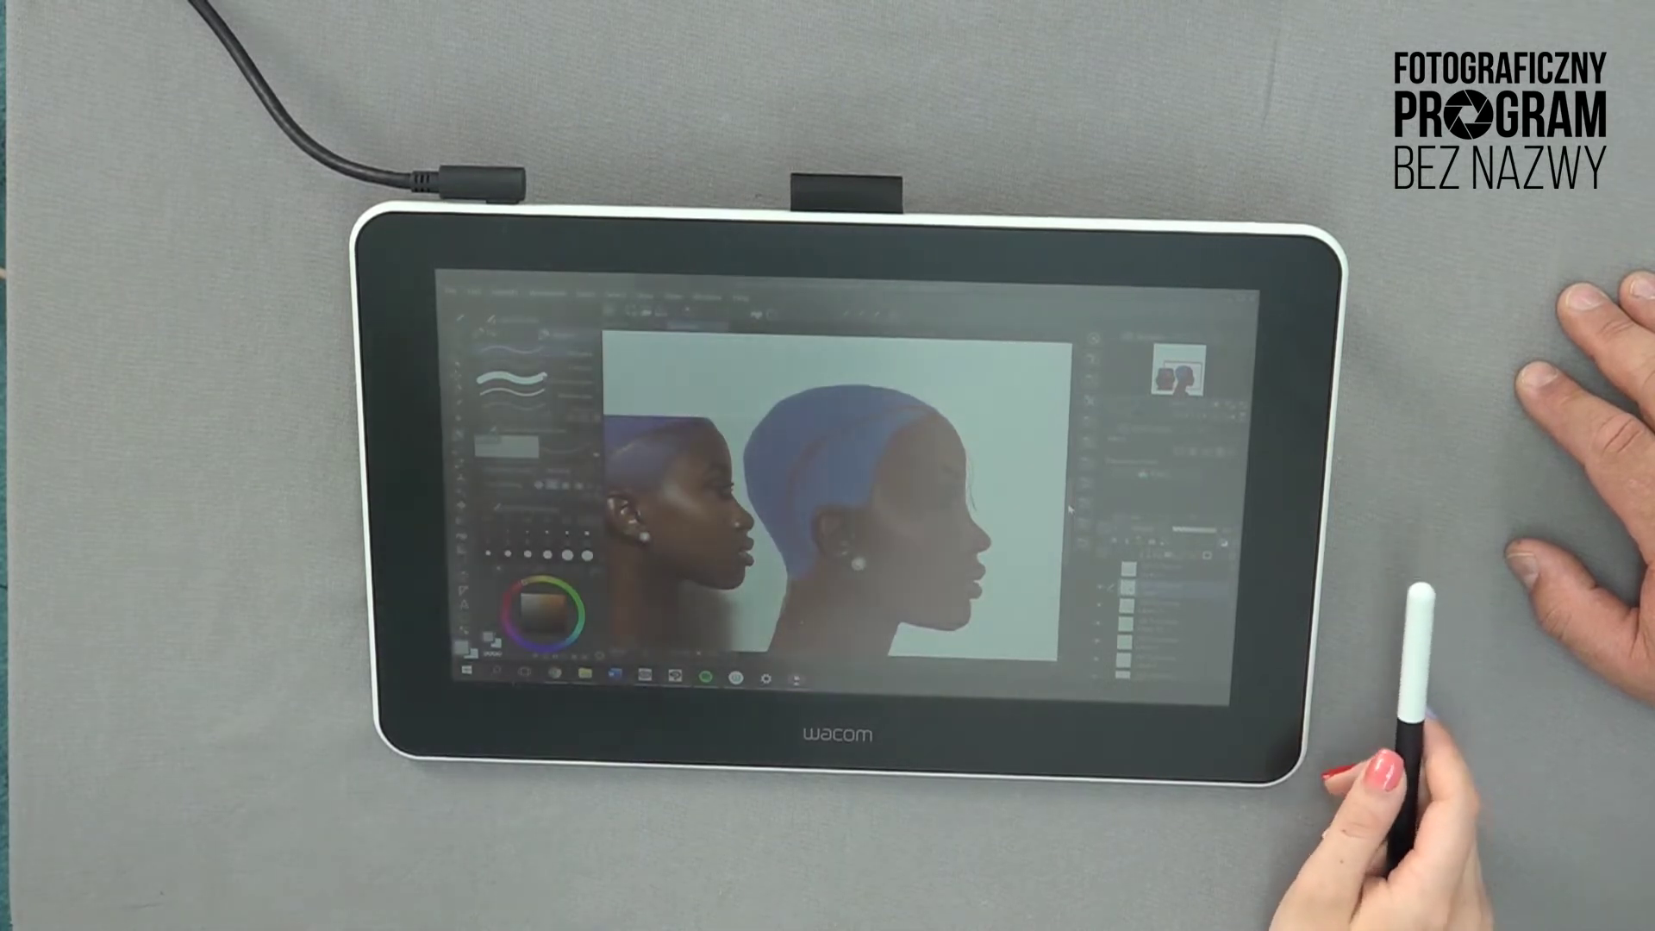
{"action": "left_click_drag", "start_coordinate": [979, 667], "coordinate": [1046, 672]}
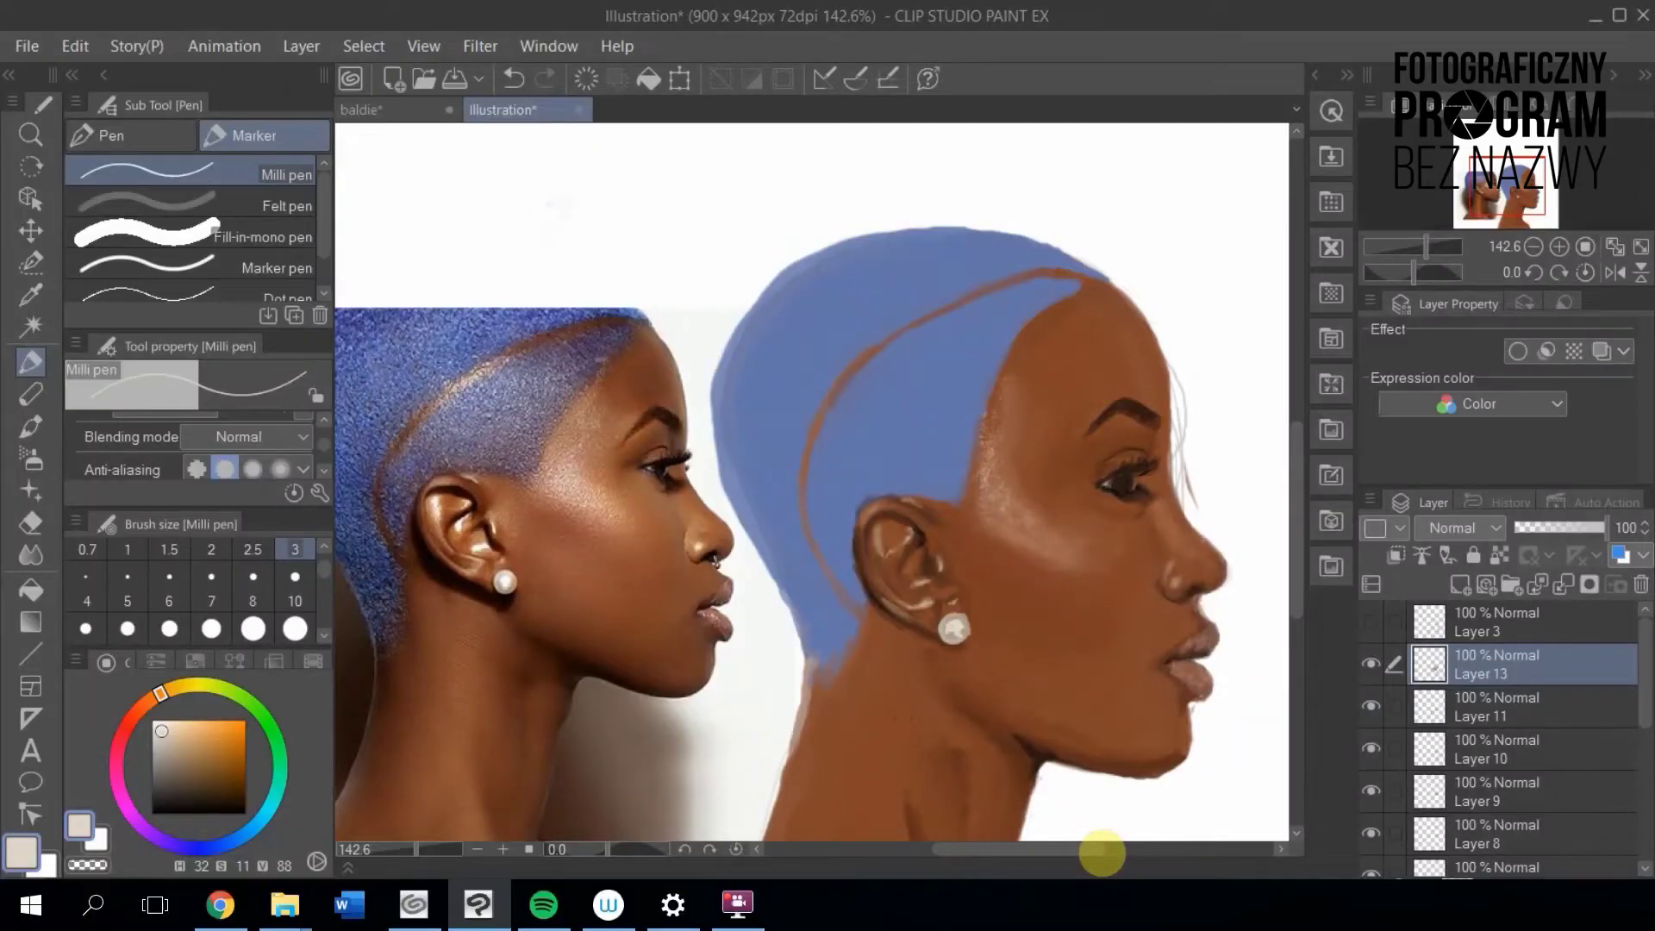
{"action": "left_click_drag", "start_coordinate": [1007, 851], "coordinate": [837, 713]}
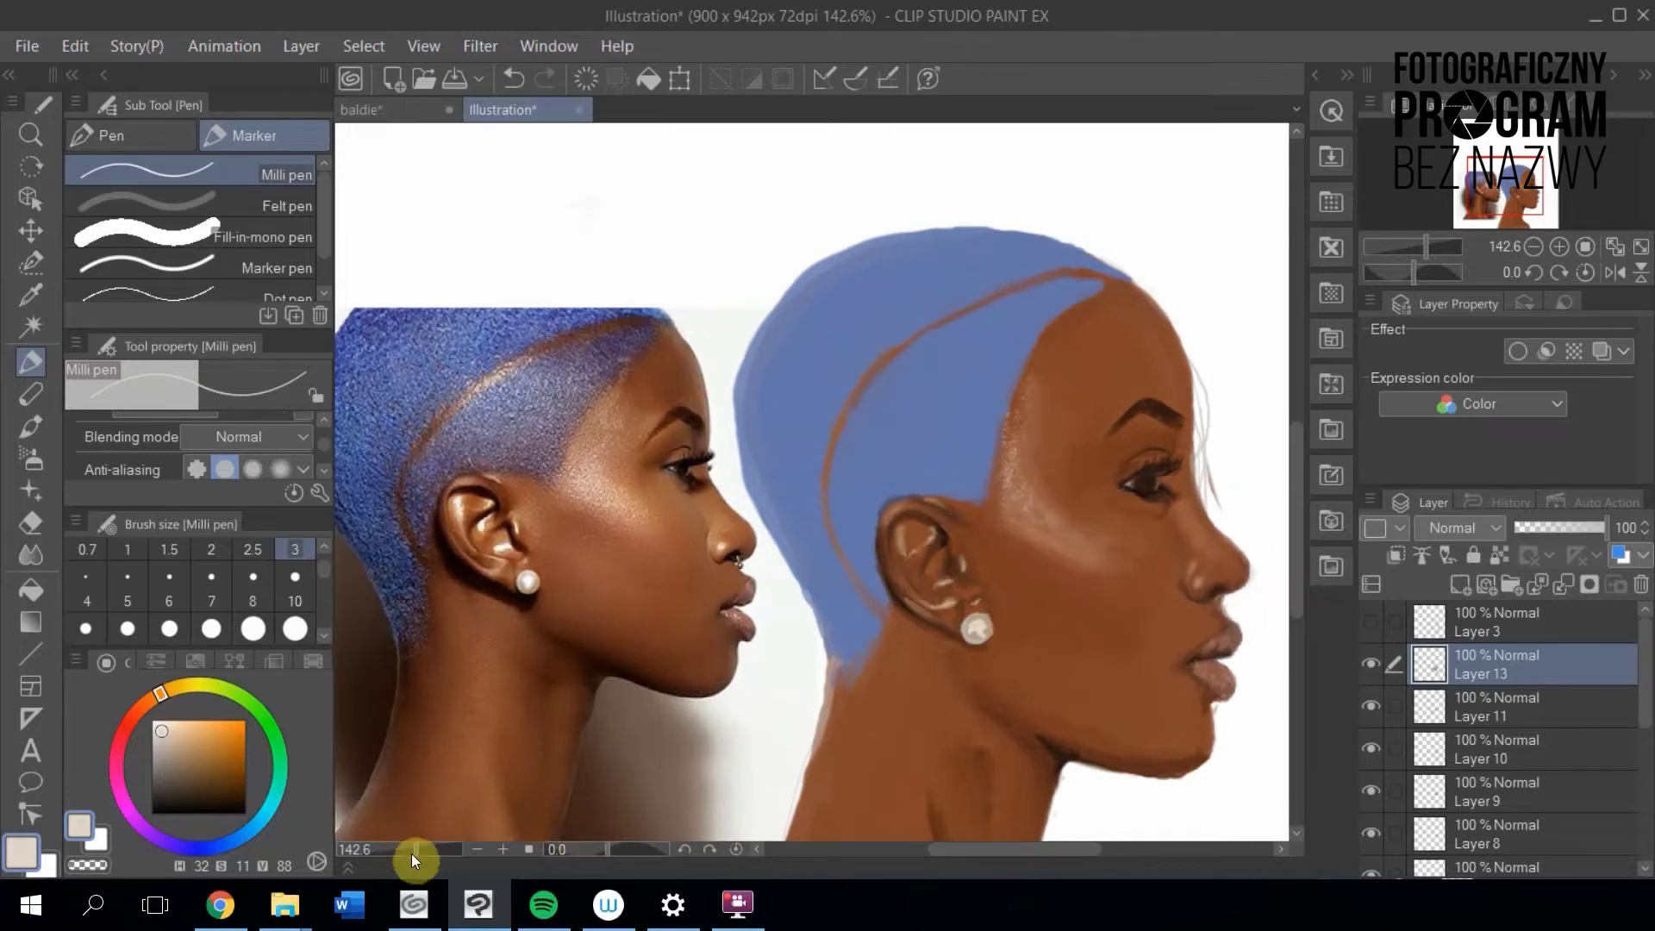
{"action": "left_click_drag", "start_coordinate": [411, 854], "coordinate": [413, 836]}
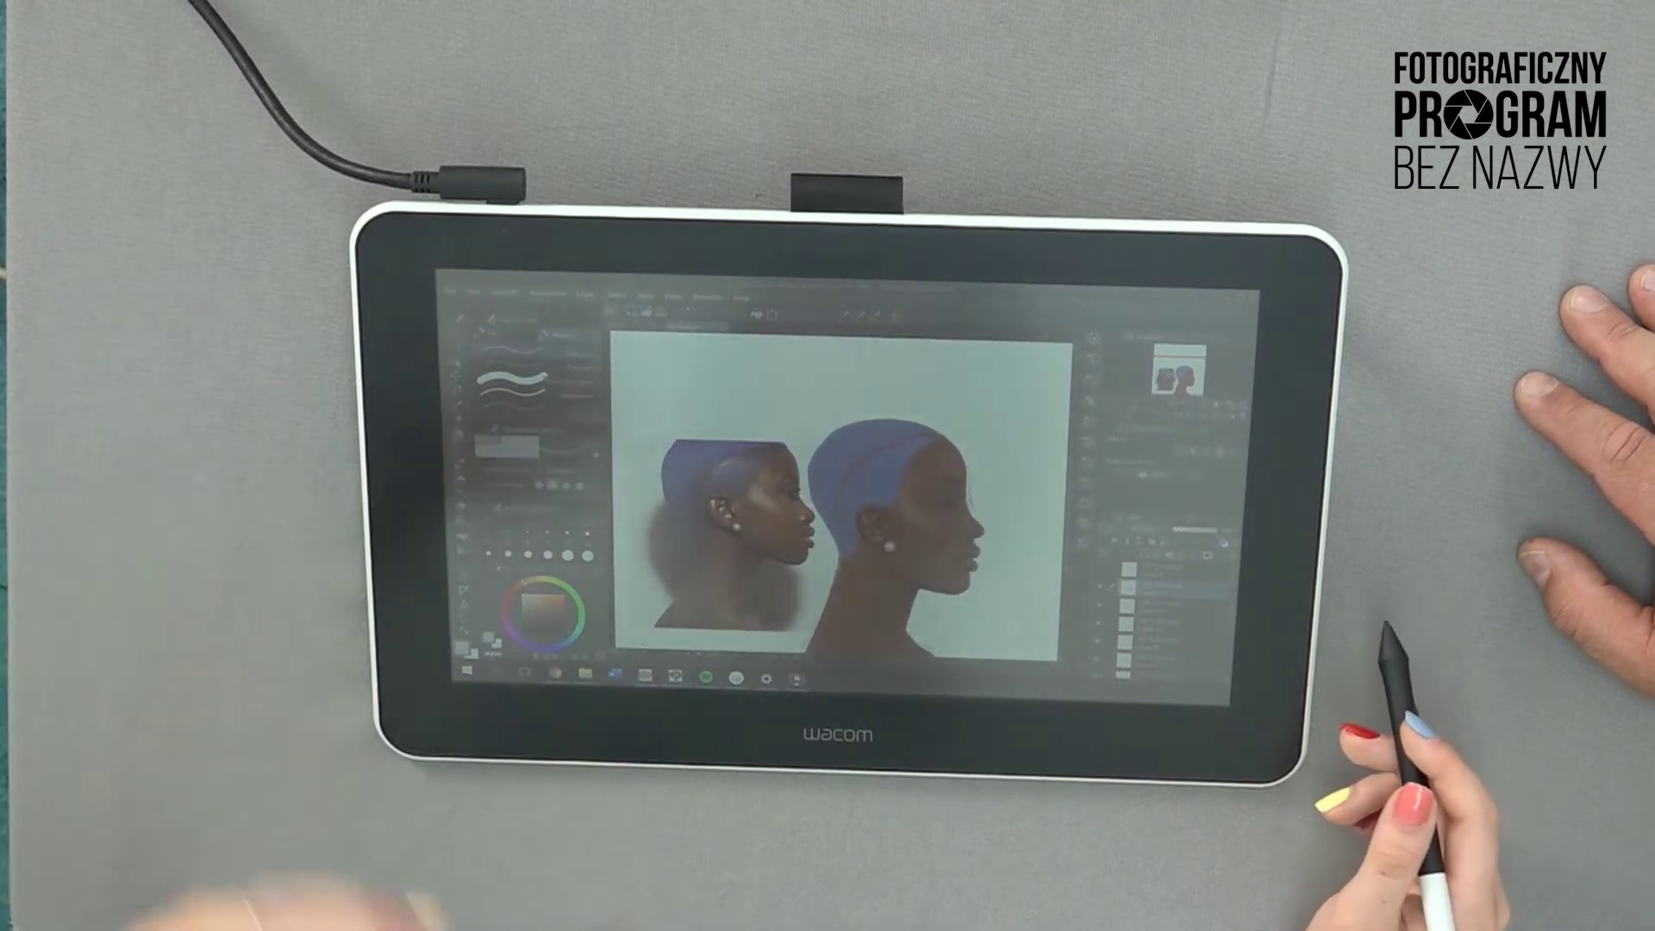
{"action": "key", "text": "ctrl+z"}
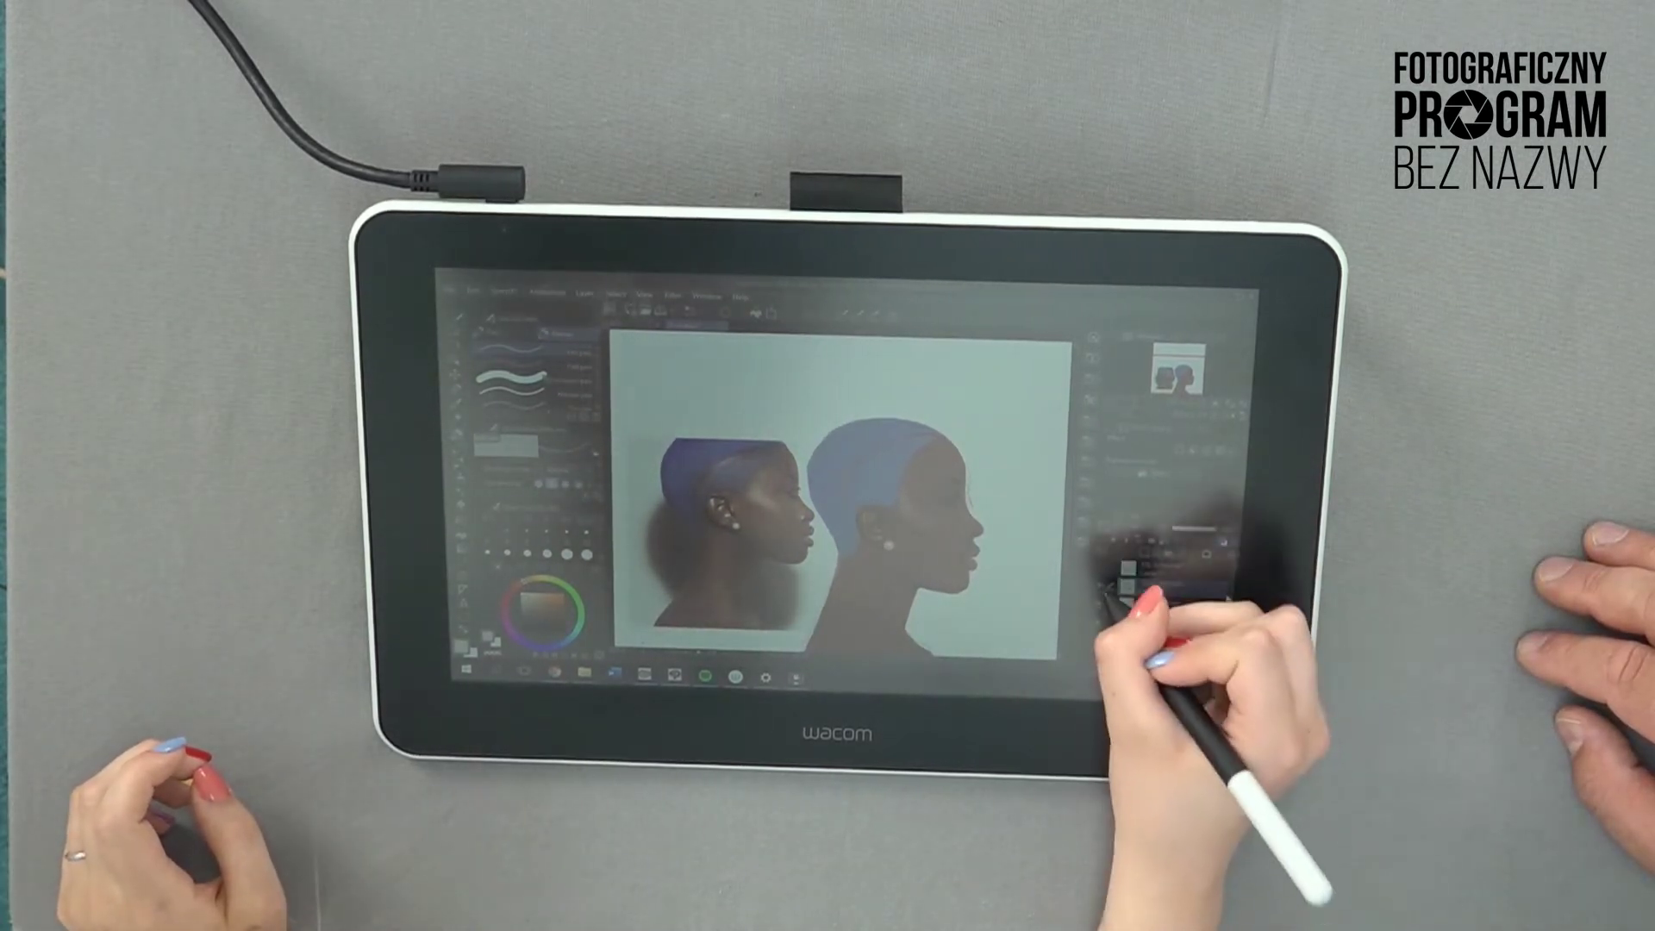
- Hide every painted layer from Layer 13 down to Layer 4, plus the Layer 2 Copy sketch and the Layer 2 reference photo
{"action": "left_click", "coordinate": [1109, 590]}
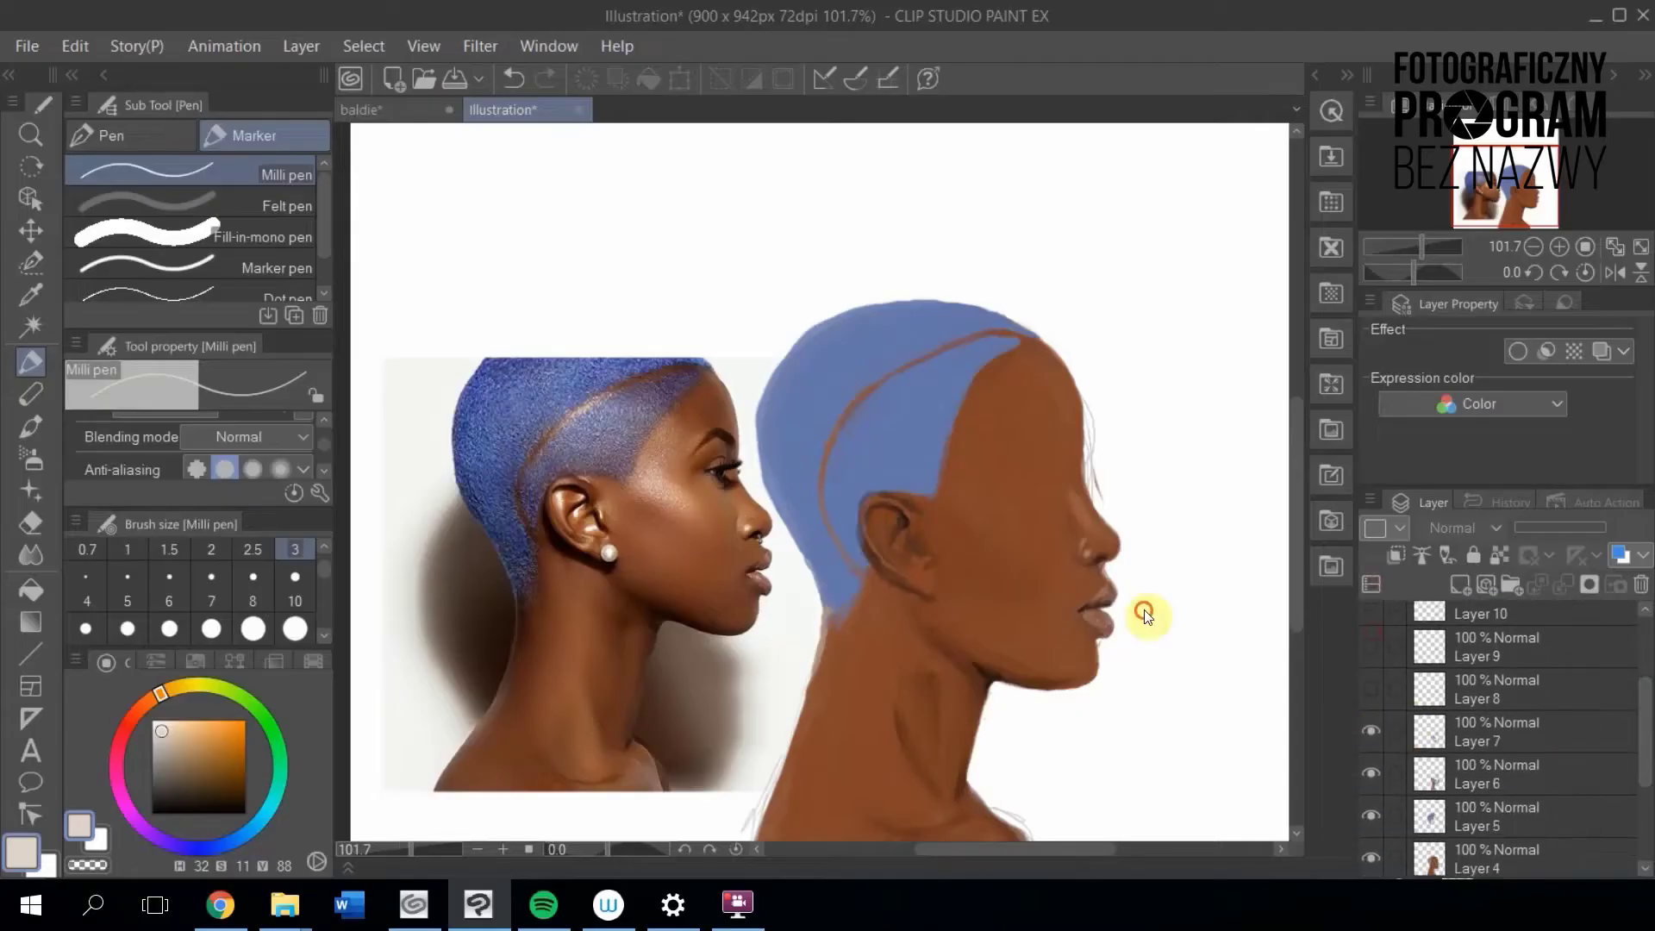
{"action": "left_click", "coordinate": [1372, 805]}
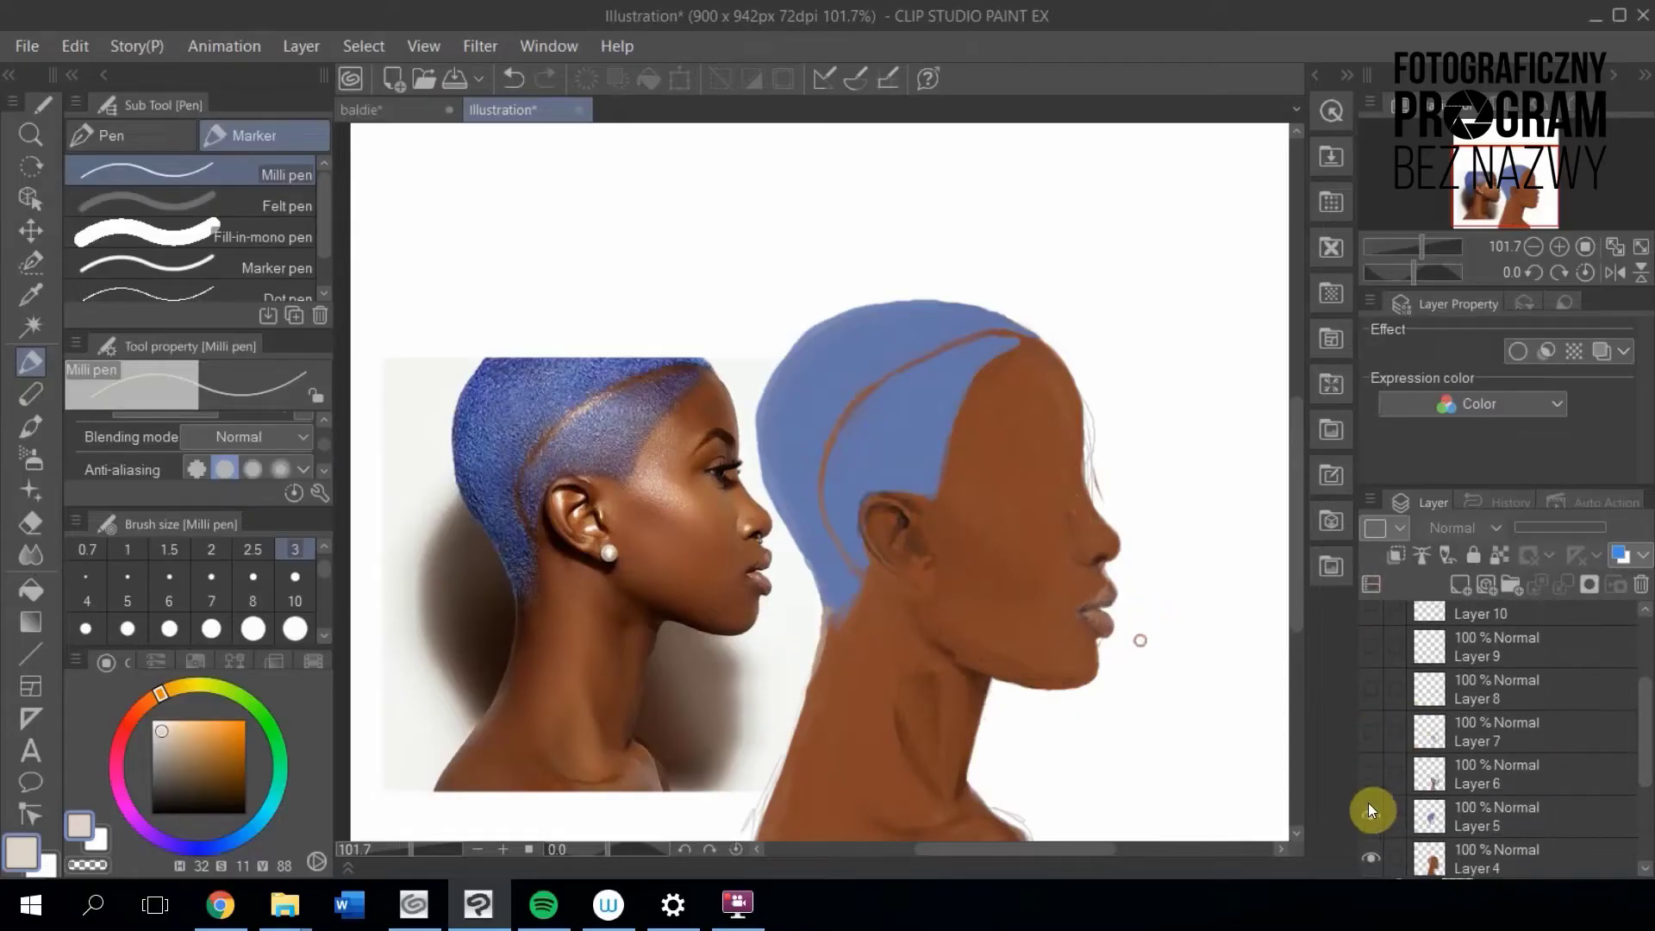
{"action": "left_click", "coordinate": [1366, 851]}
{"action": "left_click", "coordinate": [1367, 852]}
{"action": "left_click", "coordinate": [1371, 810]}
{"action": "left_click_drag", "start_coordinate": [1640, 750], "coordinate": [1647, 823]}
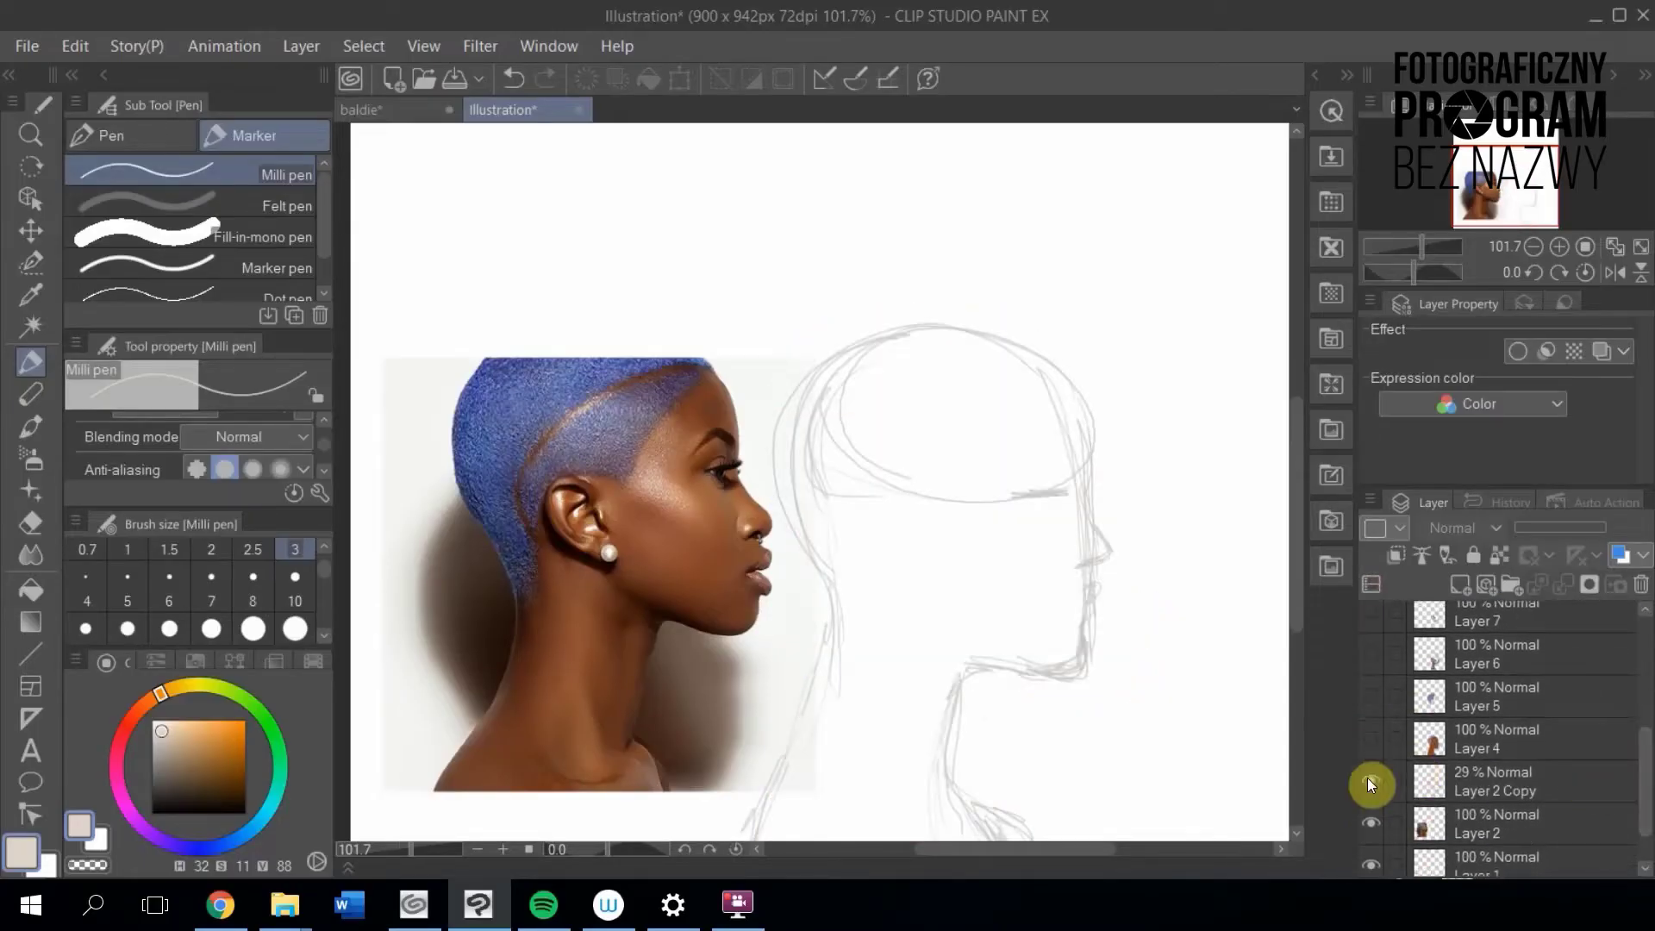
{"action": "left_click", "coordinate": [1368, 779]}
{"action": "left_click", "coordinate": [1373, 826]}
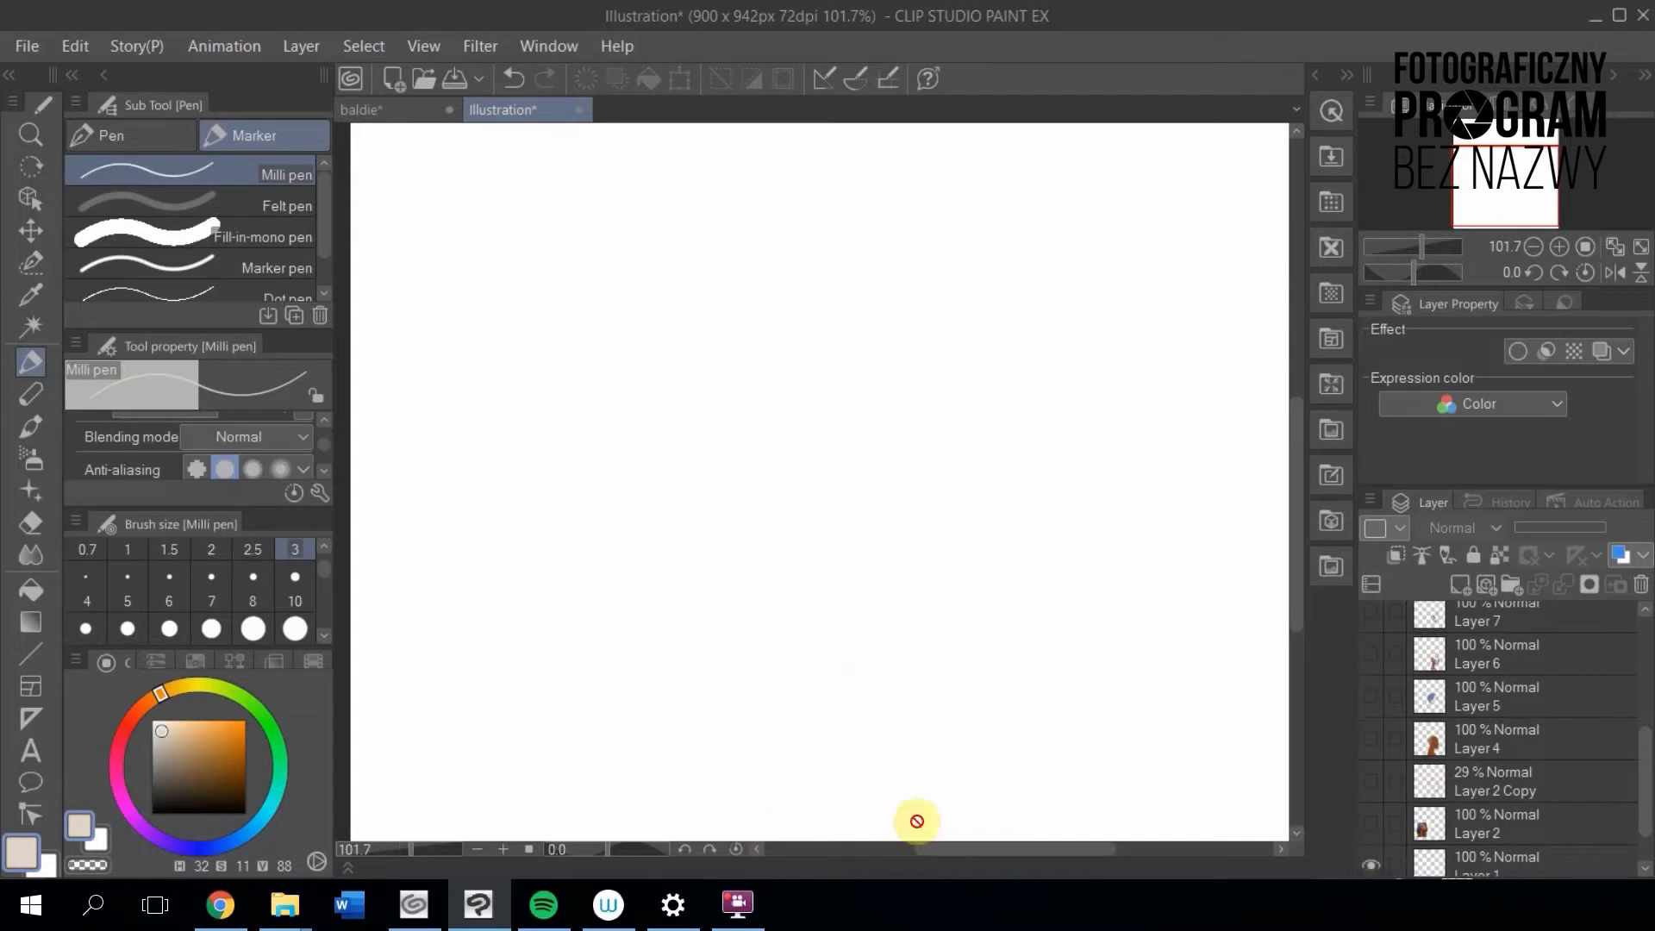
- Show Layer 2 with the reference photo, the rough construction sketch on Layer 2 Copy, and the line sketch on Layer 3
{"action": "left_click_drag", "start_coordinate": [1048, 857], "coordinate": [1004, 854]}
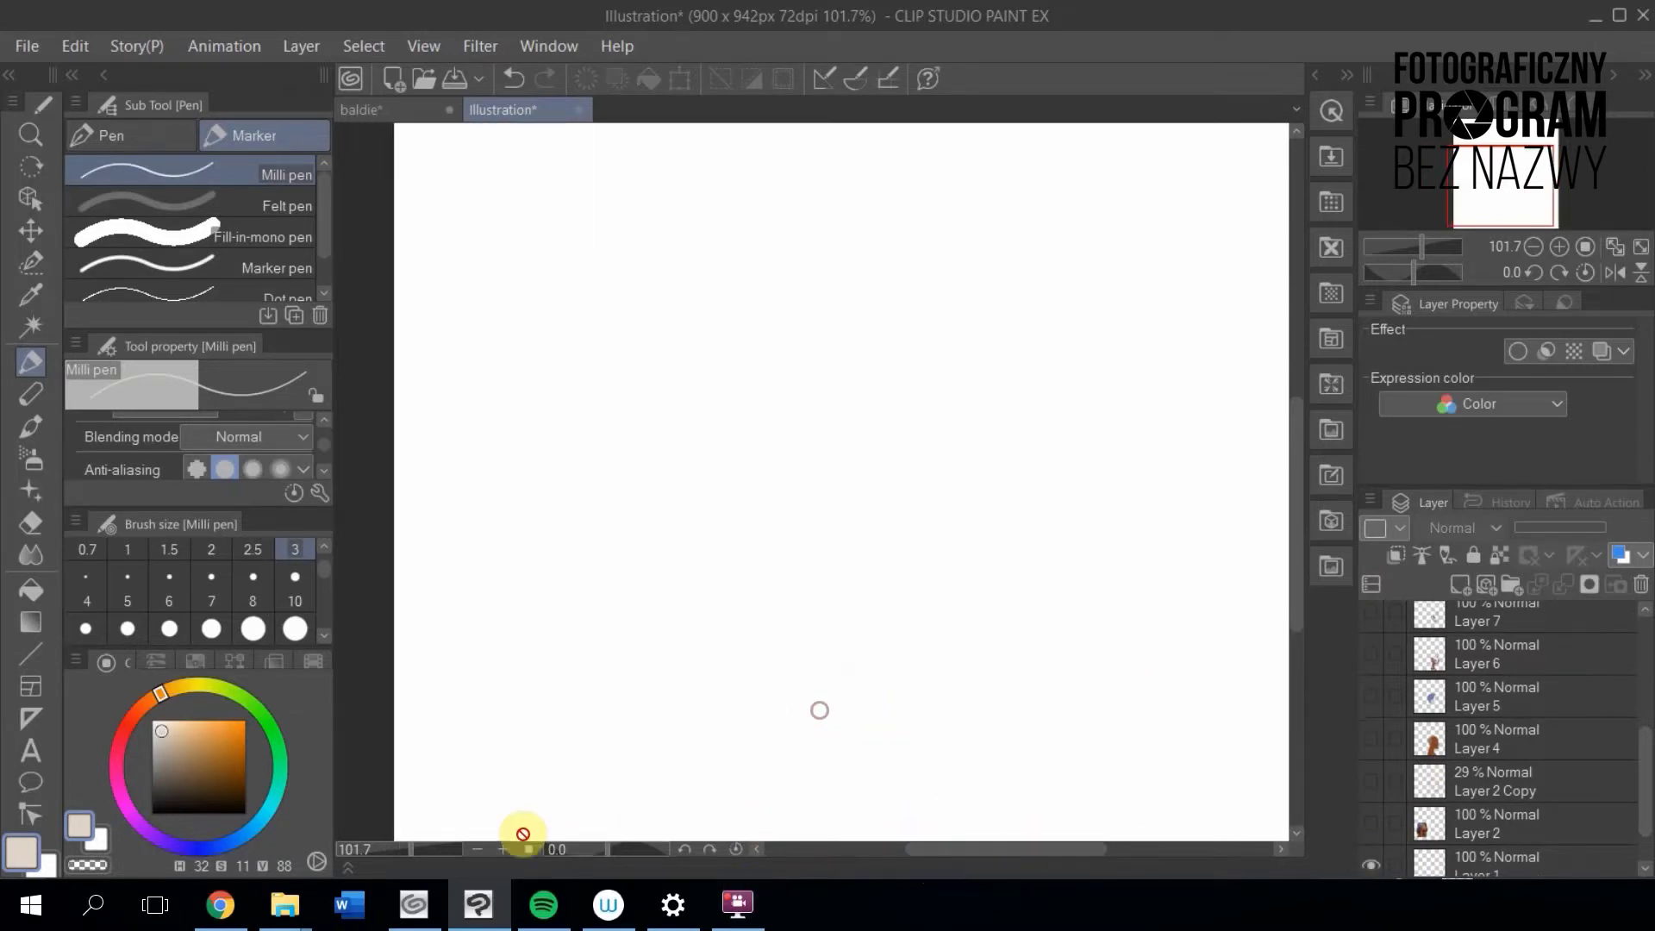
{"action": "left_click_drag", "start_coordinate": [406, 851], "coordinate": [402, 854]}
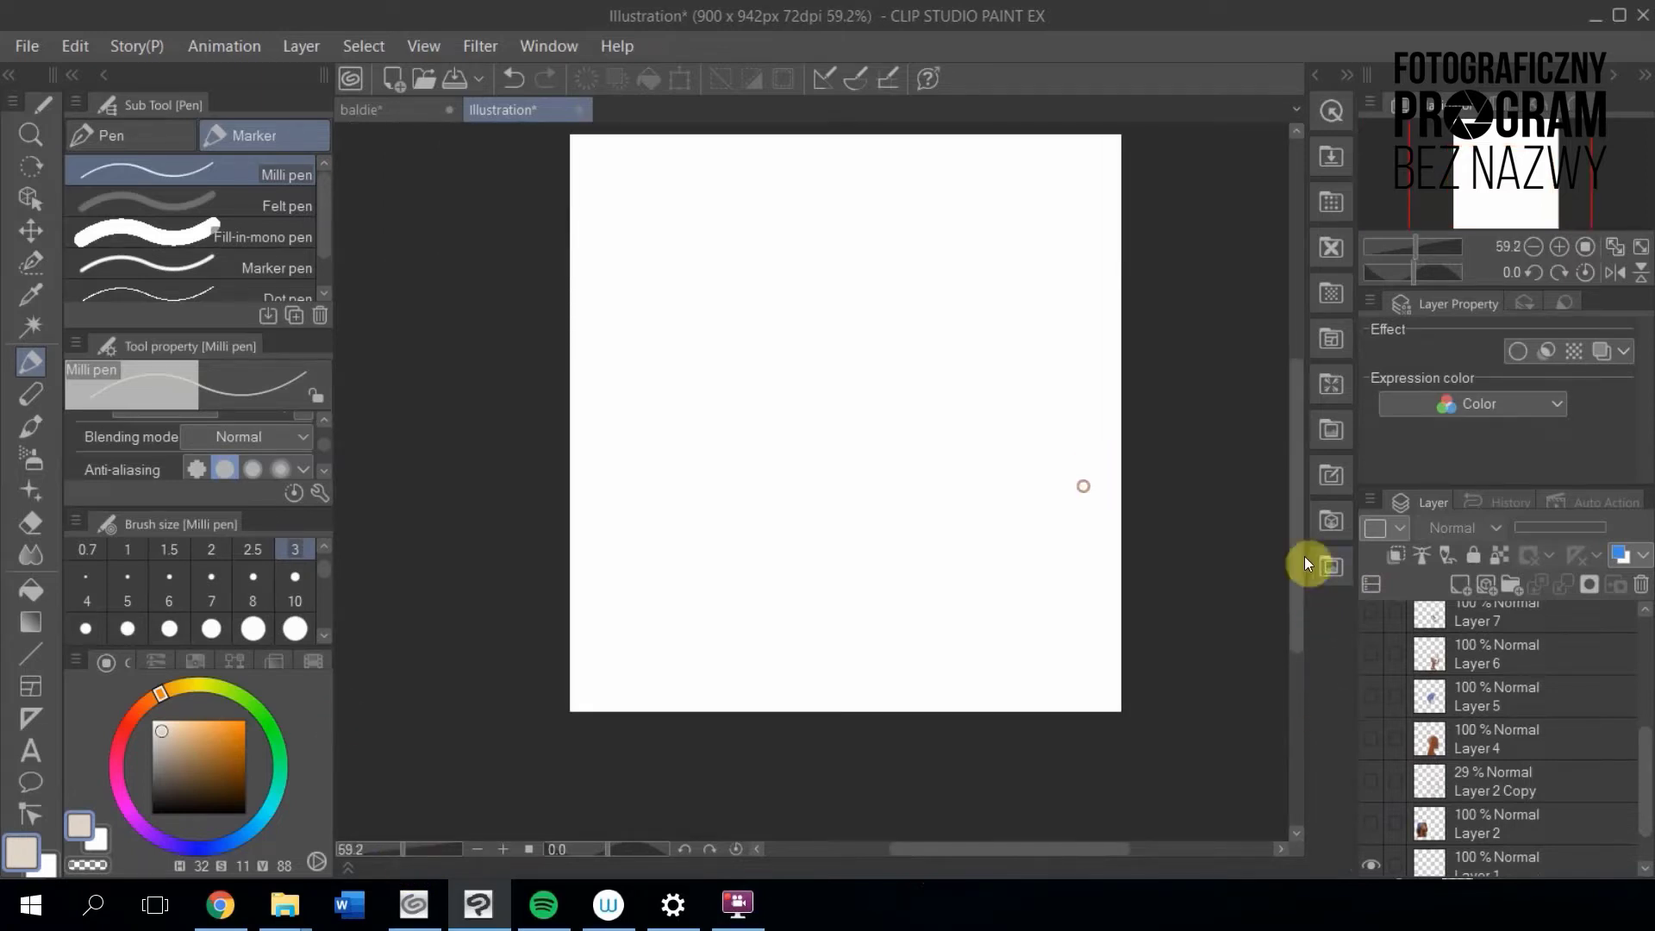
{"action": "scroll", "coordinate": [1303, 543], "scroll_direction": "up", "scroll_amount": 1}
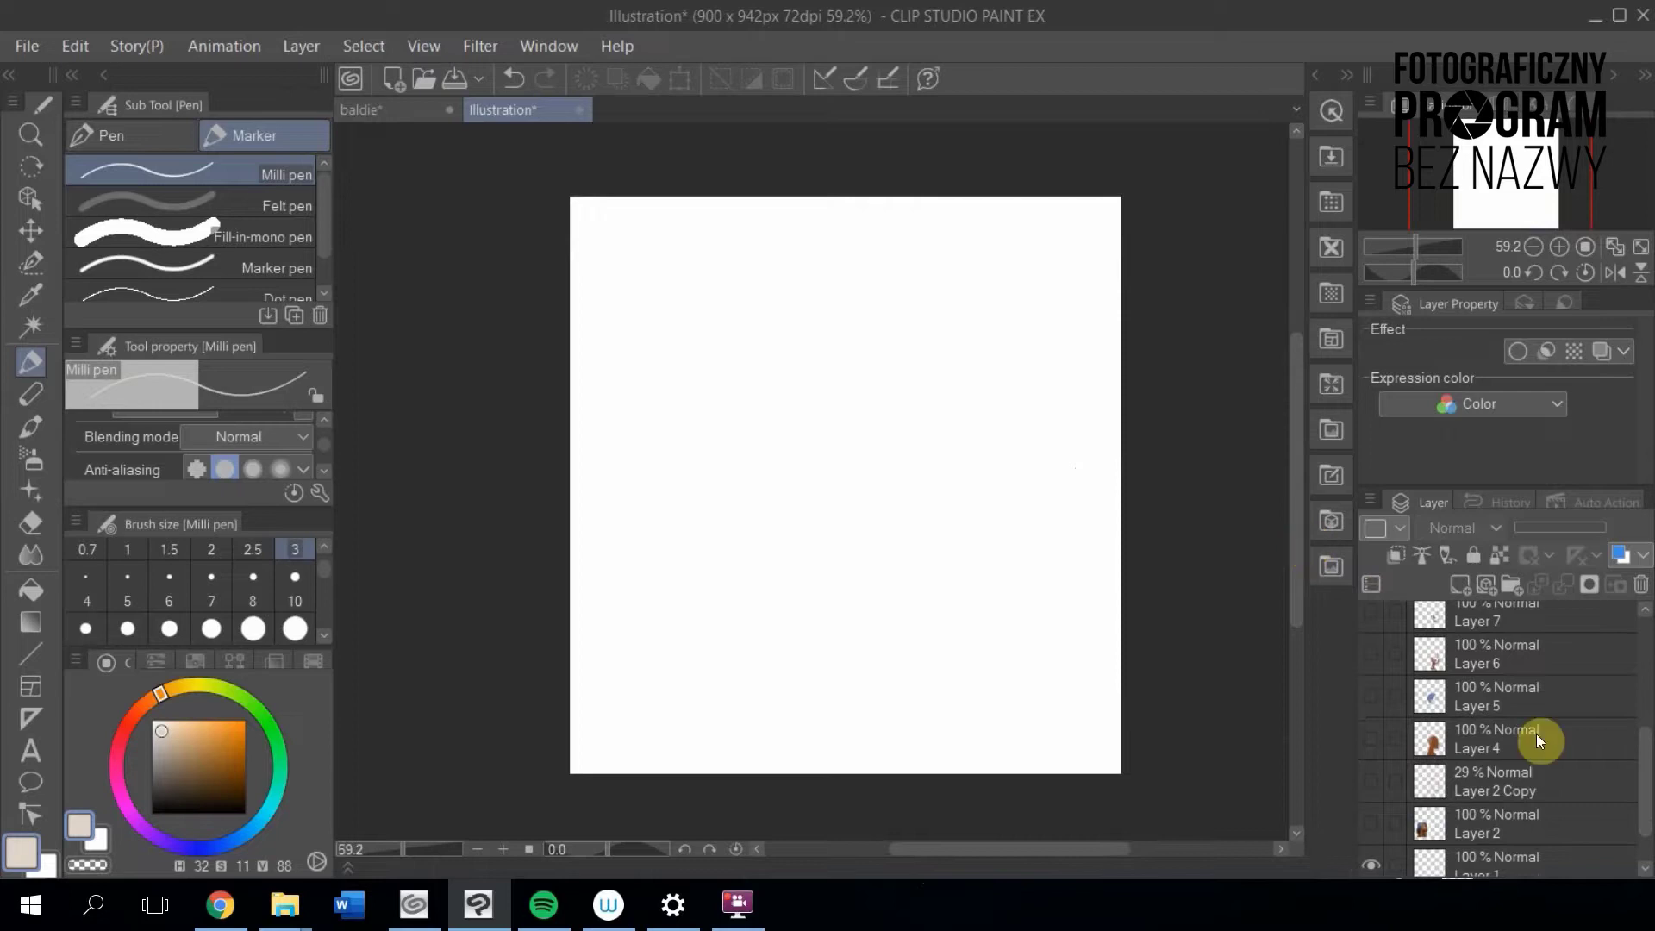
{"action": "left_click", "coordinate": [1372, 825]}
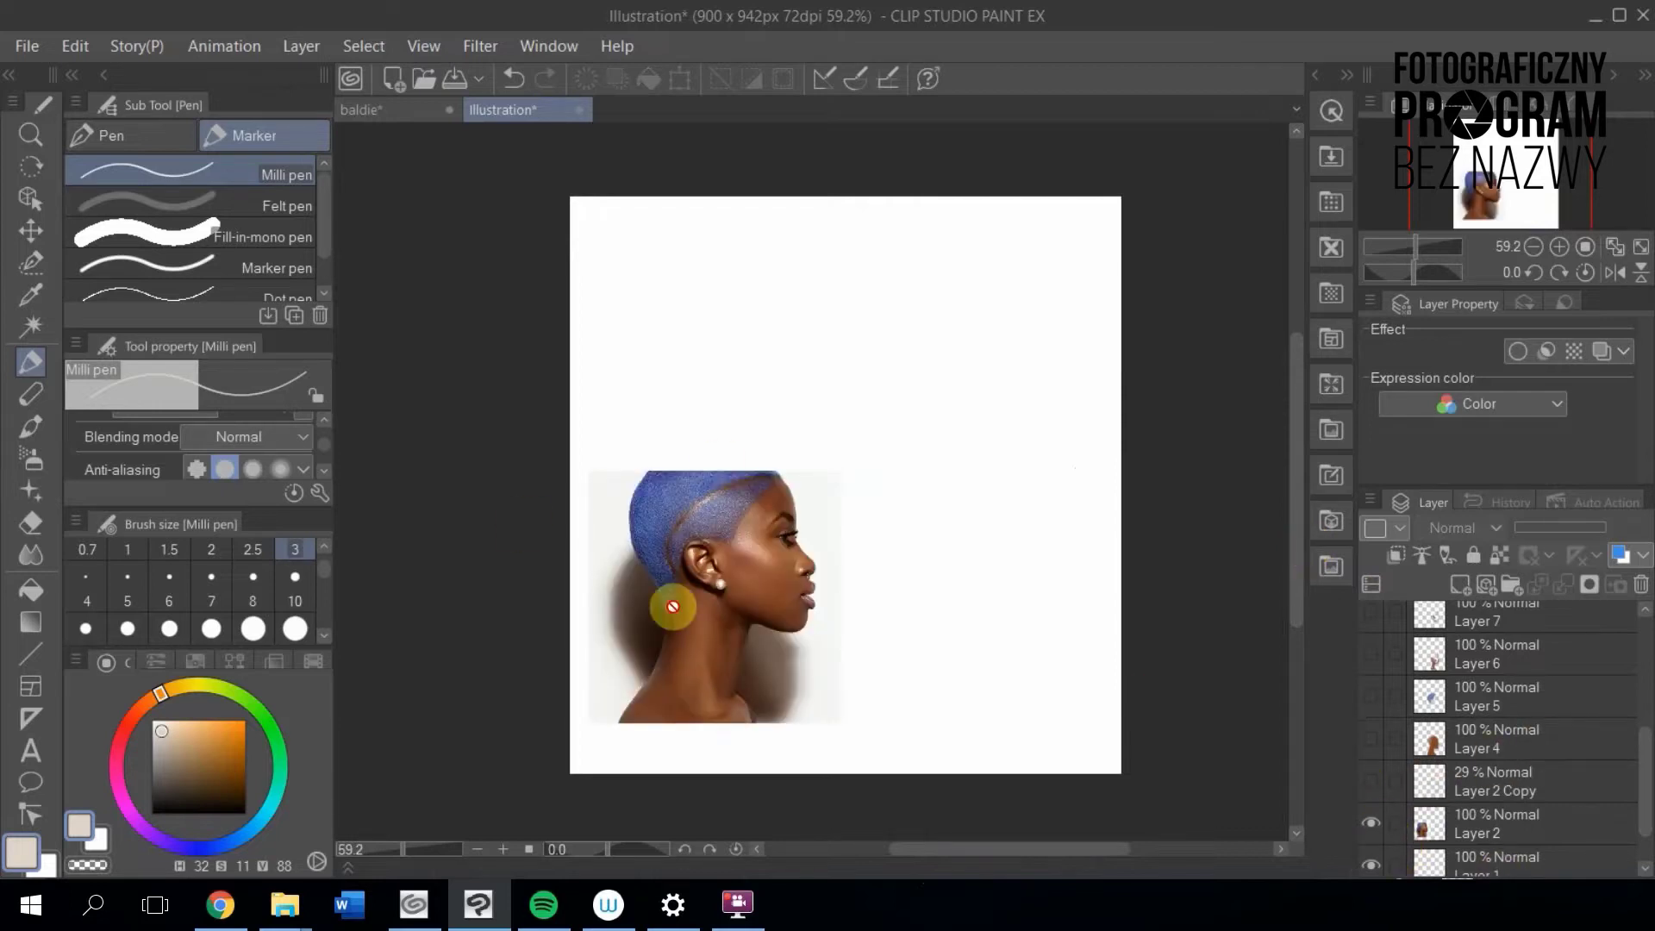
{"action": "left_click", "coordinate": [1372, 781]}
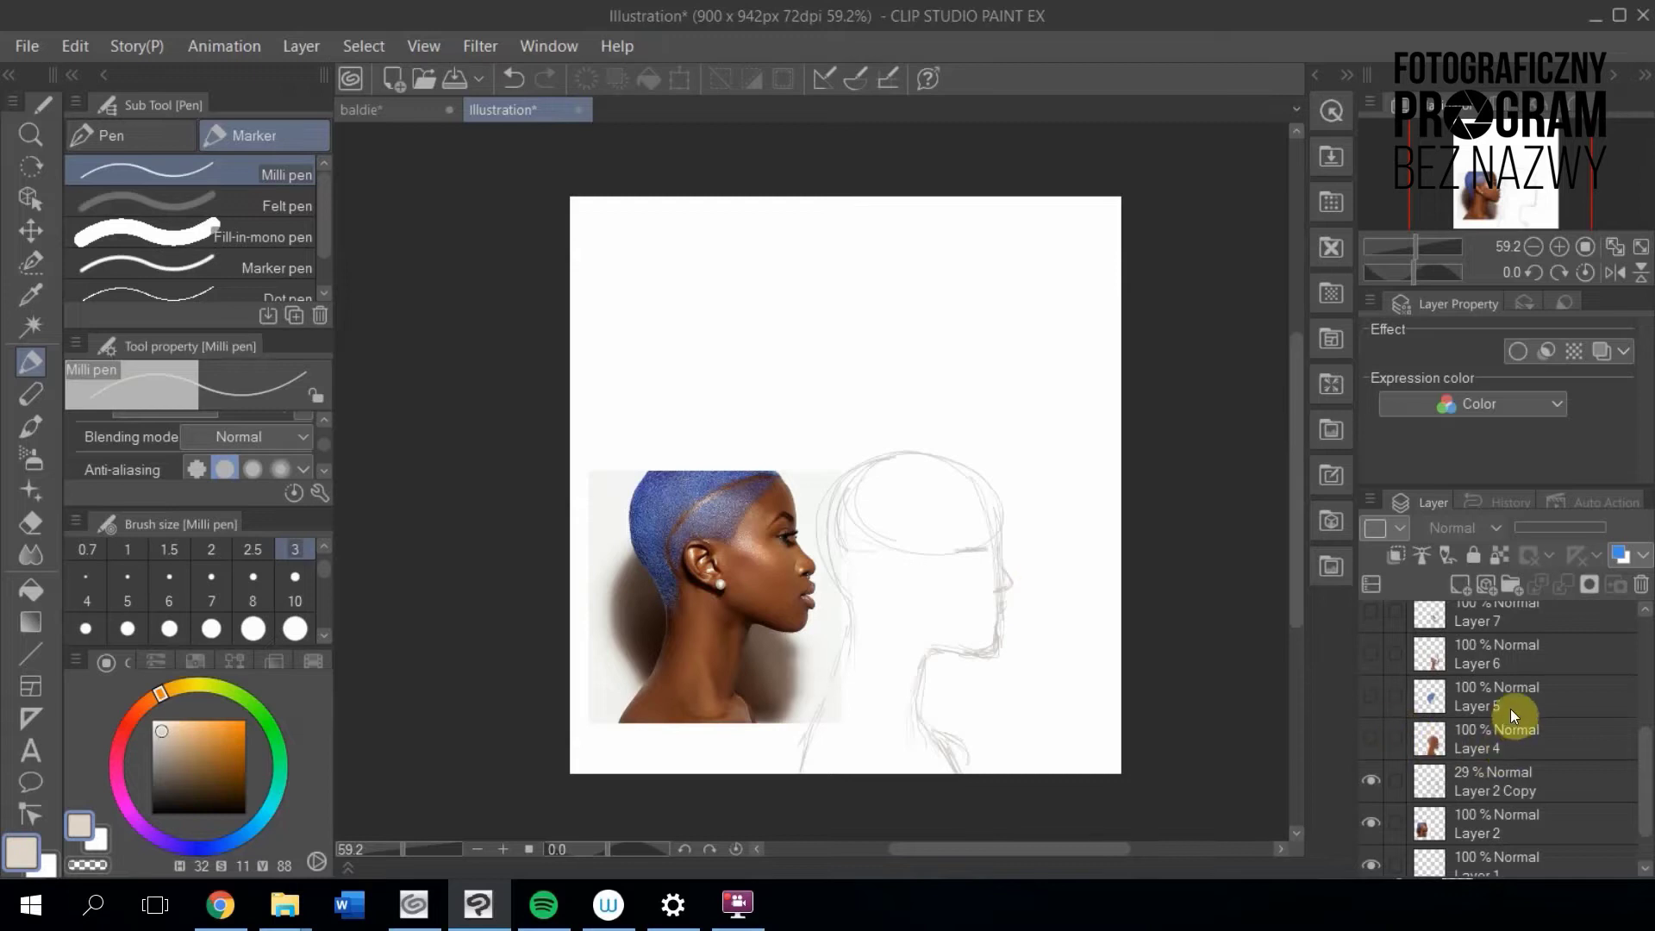
{"action": "left_click_drag", "start_coordinate": [1637, 739], "coordinate": [1644, 638]}
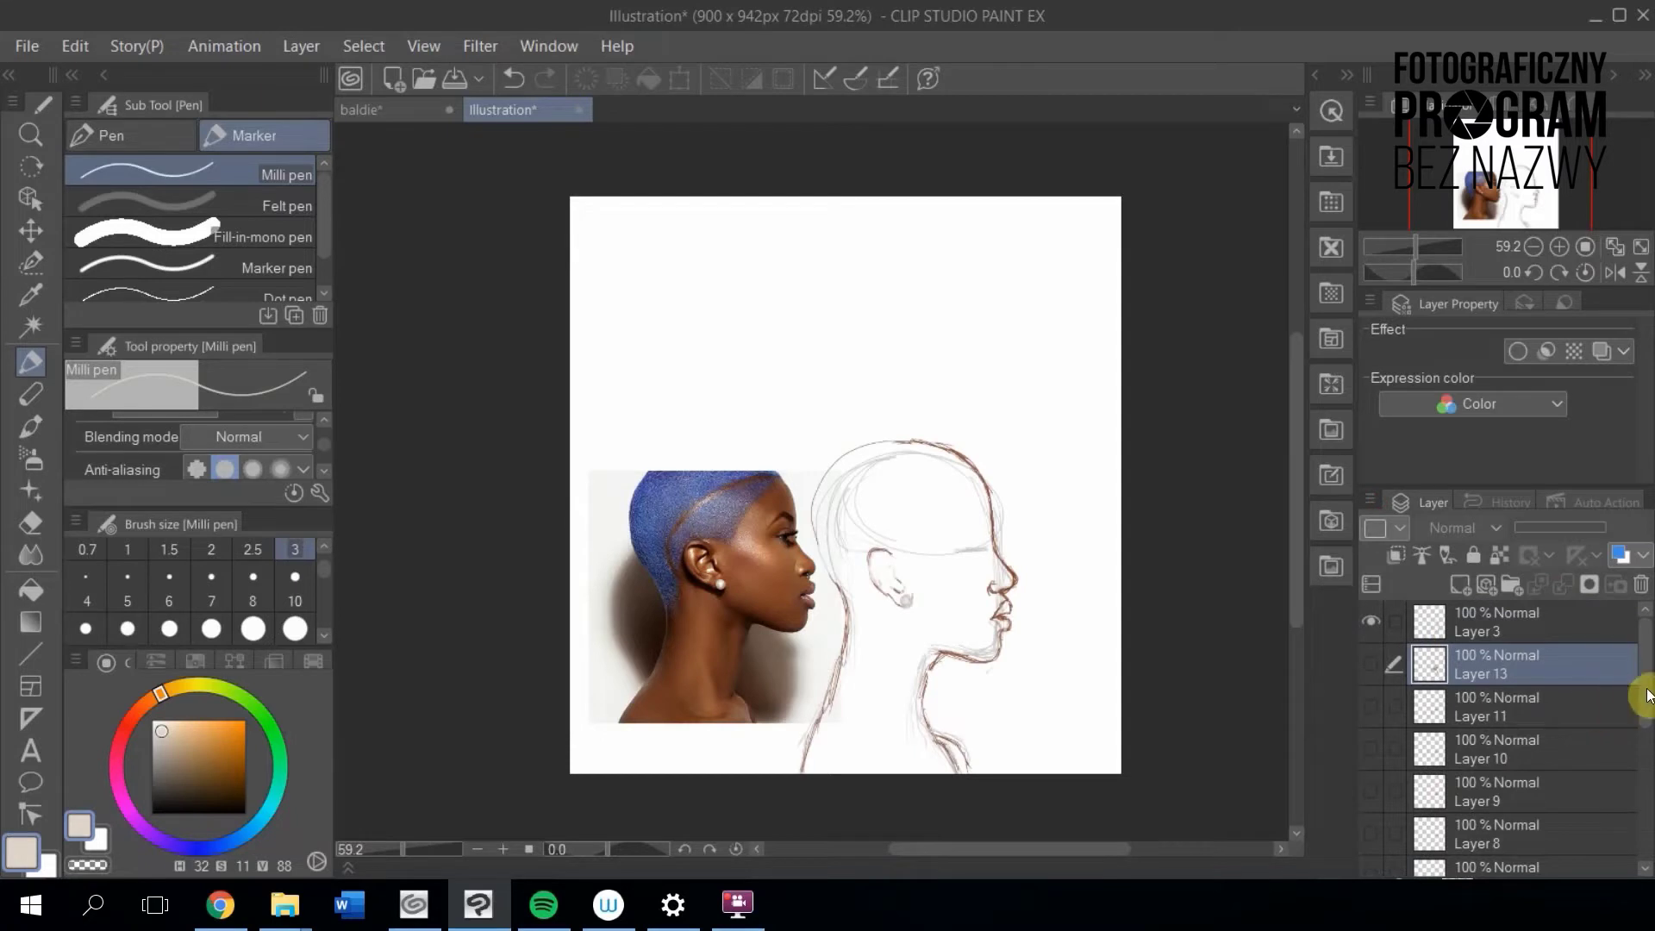
{"action": "left_click_drag", "start_coordinate": [1646, 685], "coordinate": [1638, 789]}
- Show the skin and hair base colour layers, Layer 4 and Layer 5, followed by the detail layers, Layer 6 and Layer 7
{"action": "left_click", "coordinate": [1371, 686]}
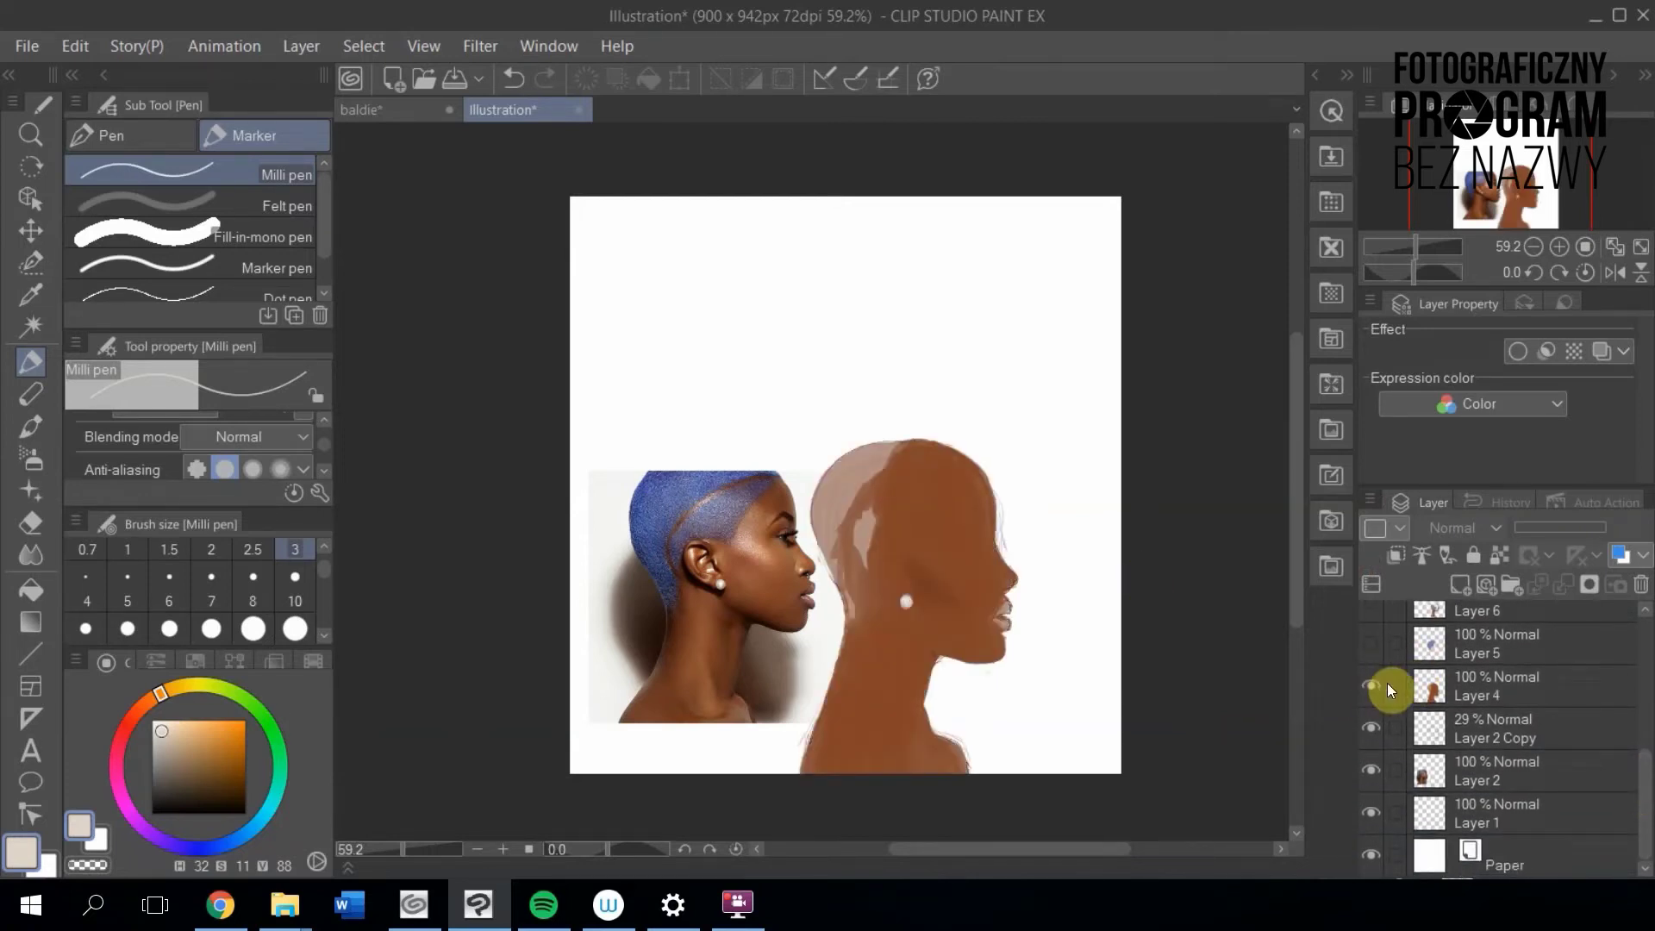
{"action": "left_click", "coordinate": [1370, 643]}
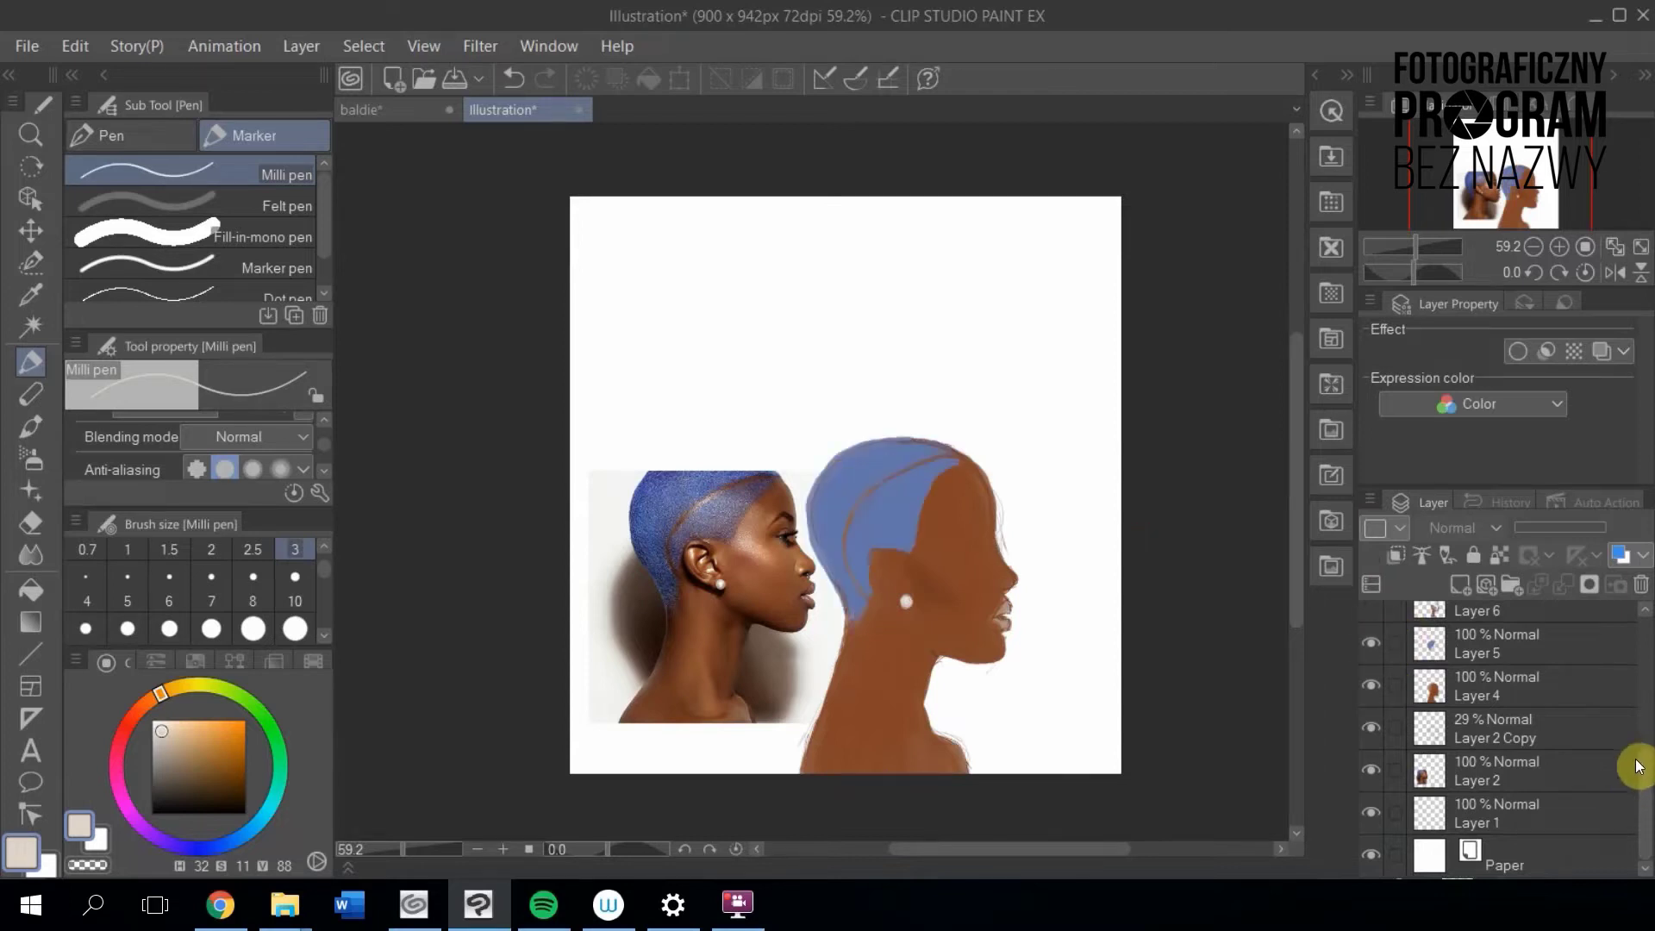
{"action": "left_click_drag", "start_coordinate": [1637, 770], "coordinate": [1647, 707]}
{"action": "left_click", "coordinate": [1372, 733]}
{"action": "left_click", "coordinate": [1373, 736]}
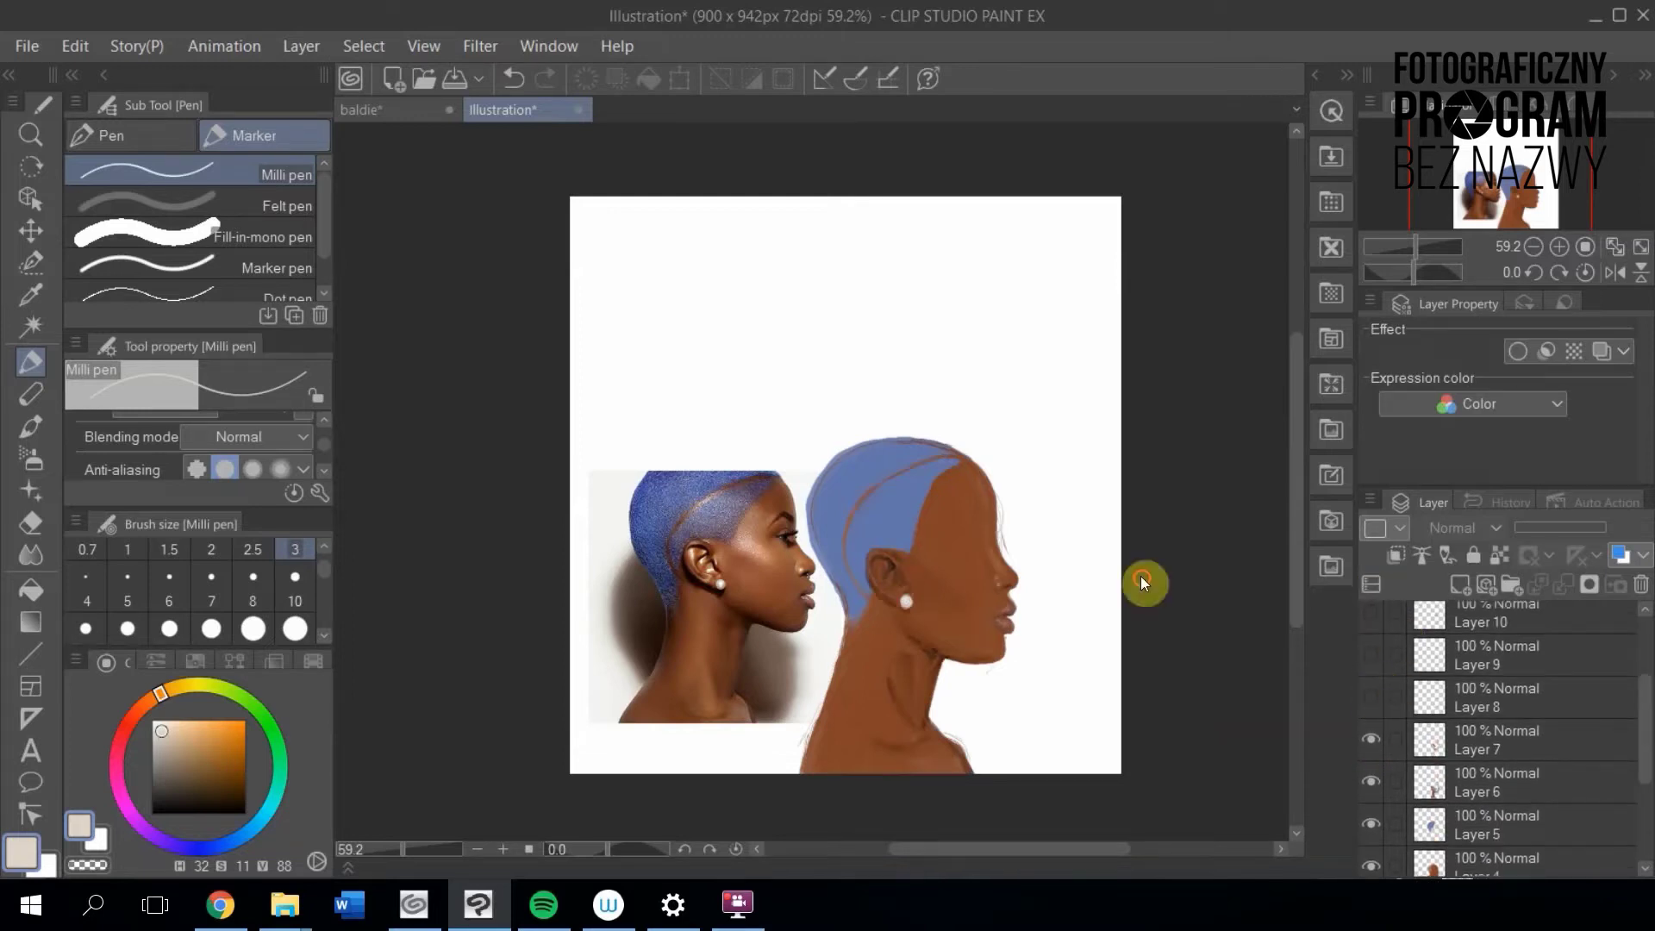
- Show the remaining facial detail layers: Layers 8, 9, 10, 11 and 13
{"action": "left_click_drag", "start_coordinate": [1637, 694], "coordinate": [1645, 681]}
{"action": "left_click", "coordinate": [1370, 615]}
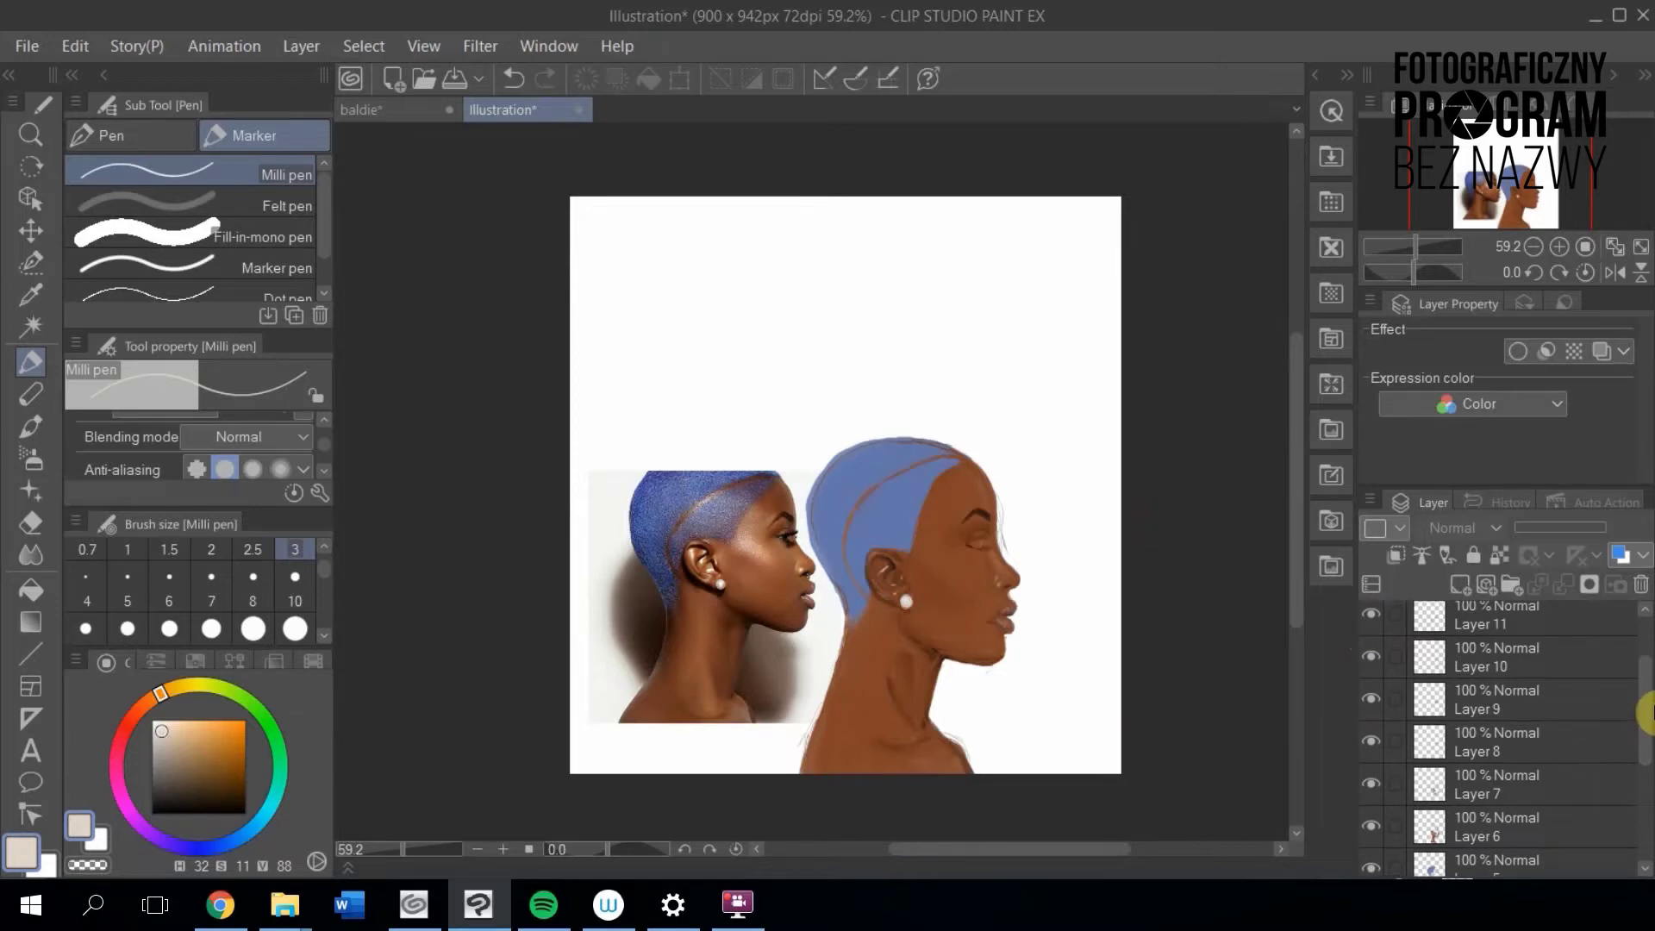
{"action": "left_click_drag", "start_coordinate": [1640, 672], "coordinate": [1638, 637]}
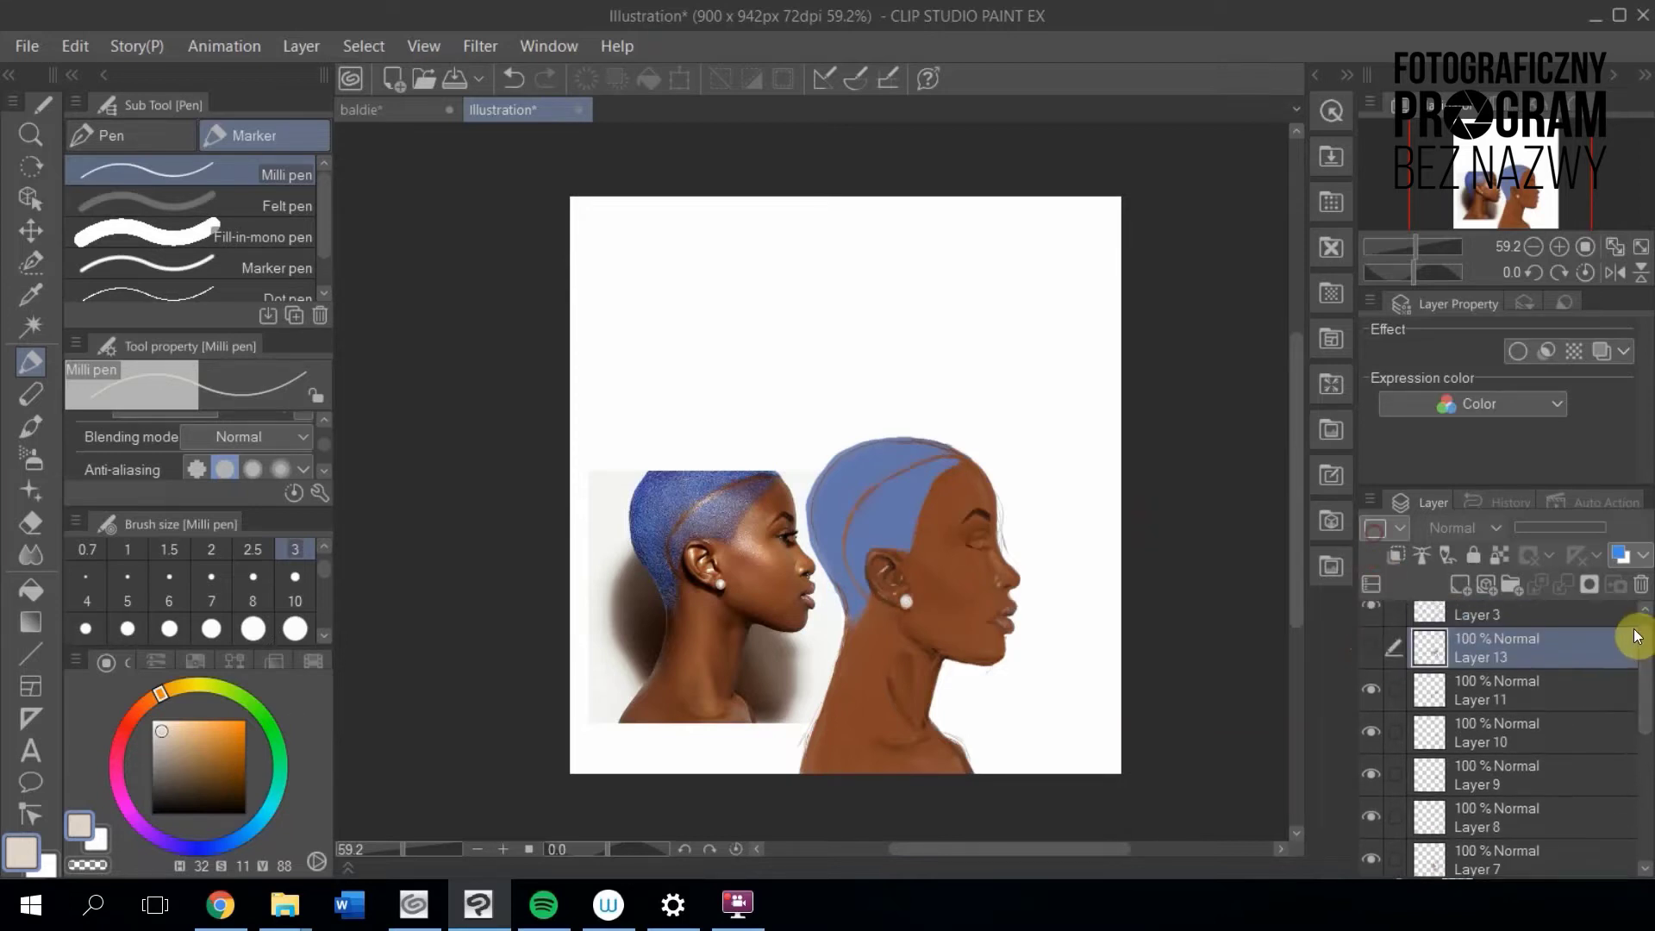
{"action": "left_click", "coordinate": [1372, 649]}
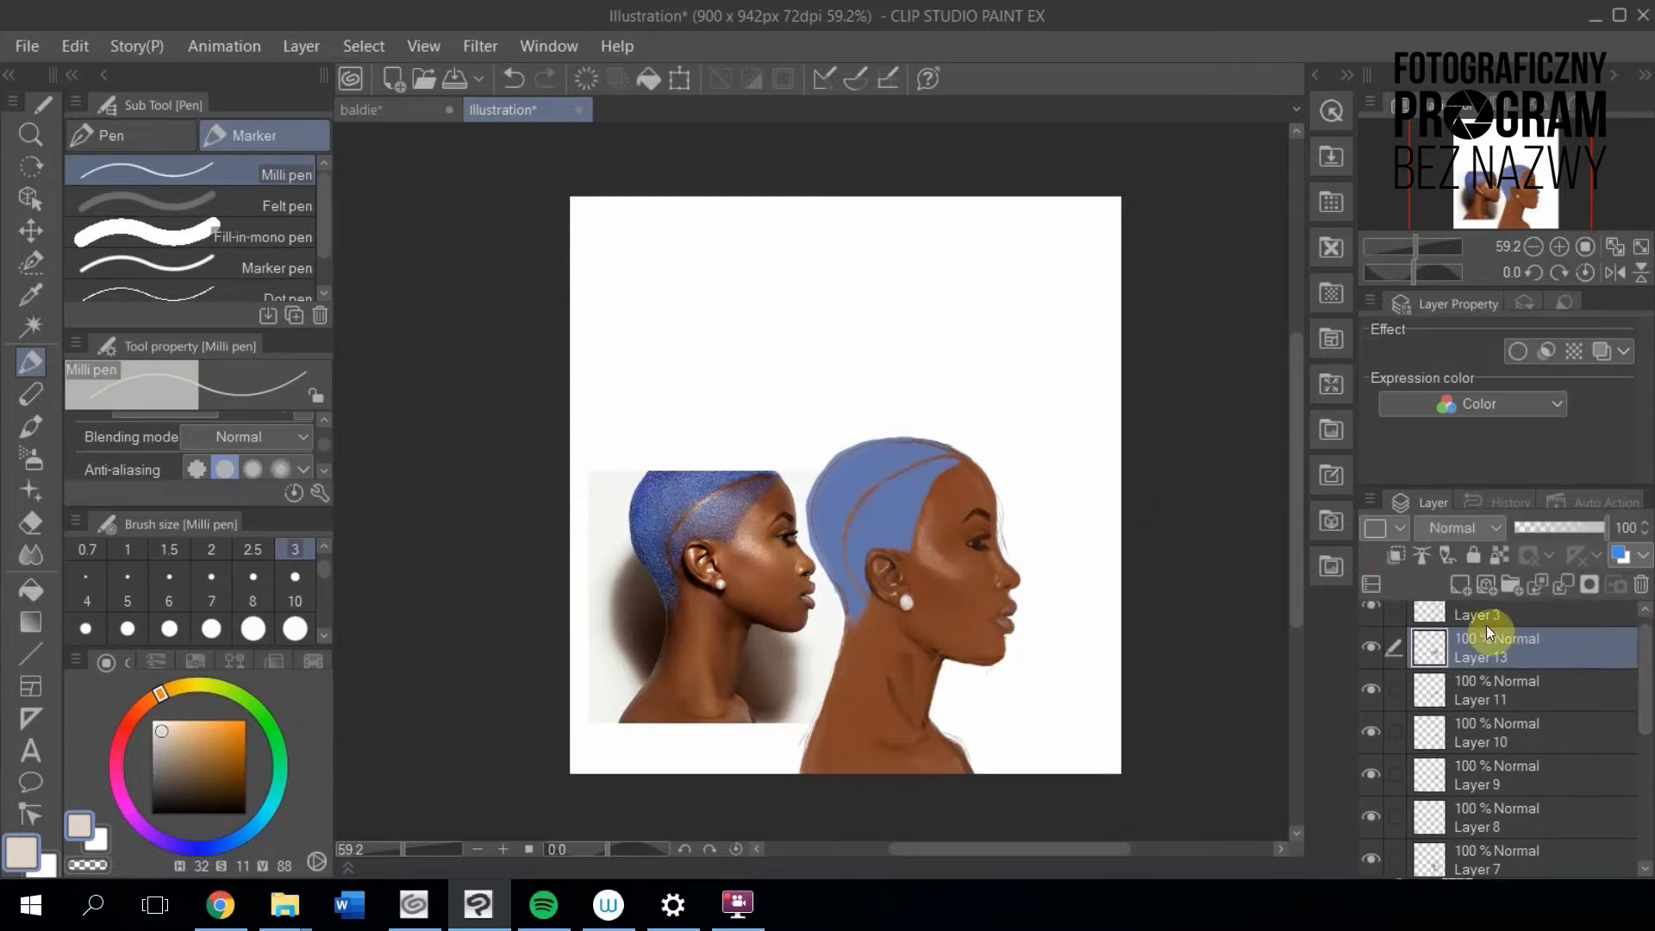
- Try a lower opacity on Layer 13 and return it to 100
{"action": "left_click", "coordinate": [1603, 526]}
{"action": "left_click_drag", "start_coordinate": [1553, 530], "coordinate": [1605, 527]}
- Lower the opacity of the skin base on Layer 4 to 0, and raise it back to 100
{"action": "left_click_drag", "start_coordinate": [1644, 681], "coordinate": [1646, 722]}
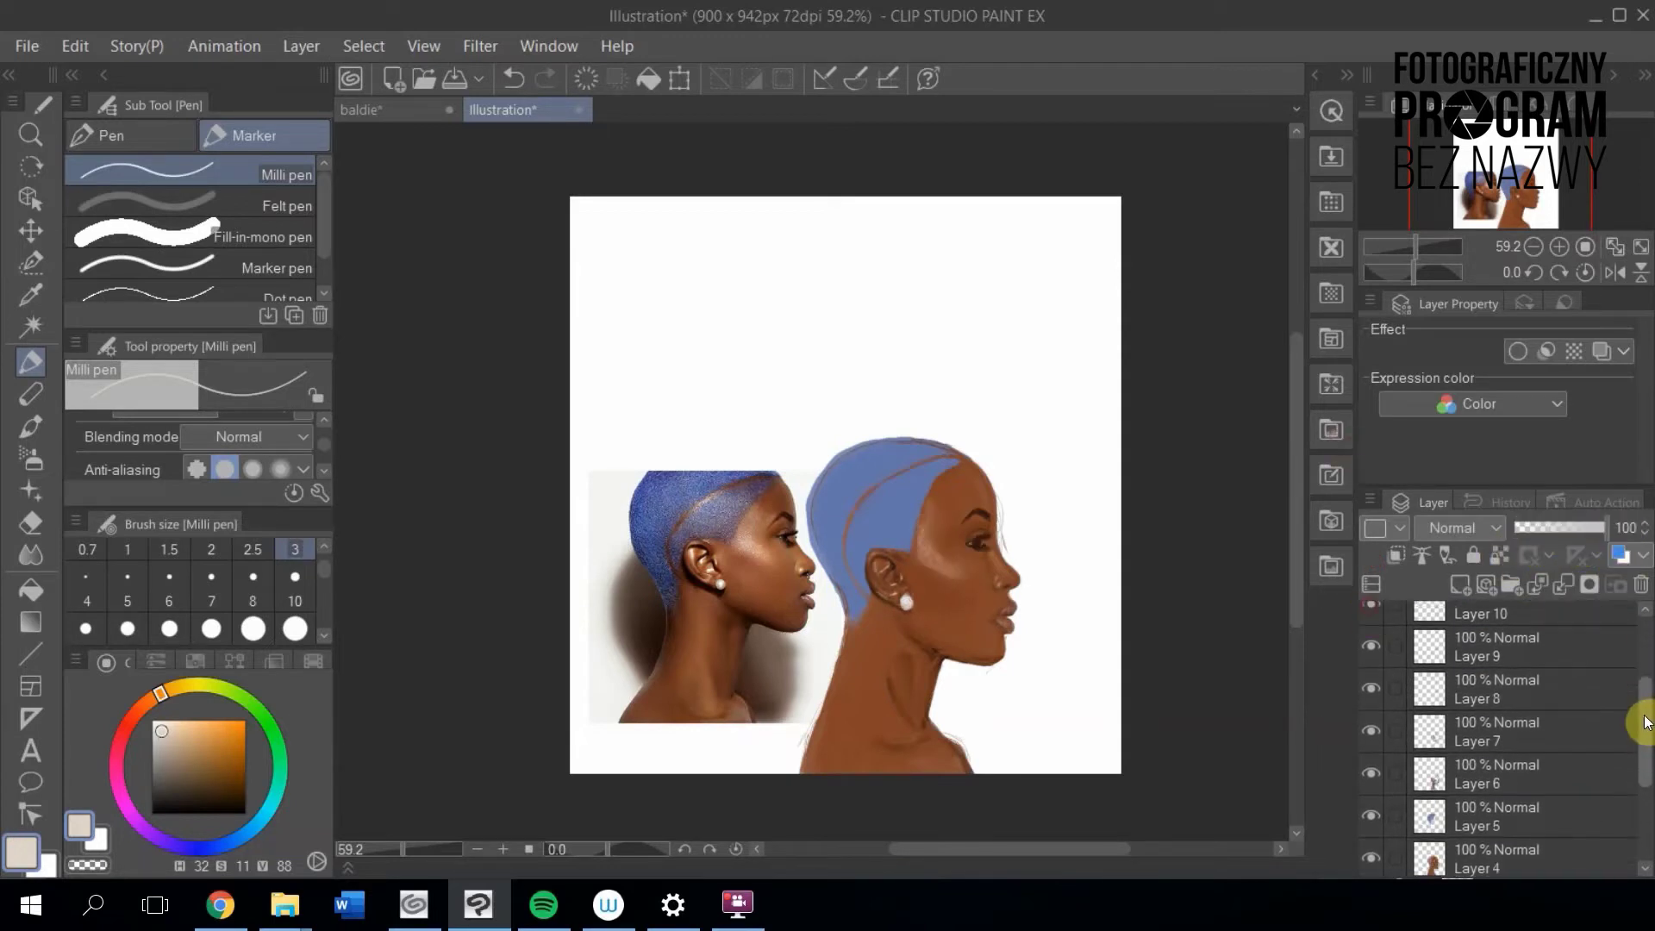
{"action": "left_click", "coordinate": [1440, 763]}
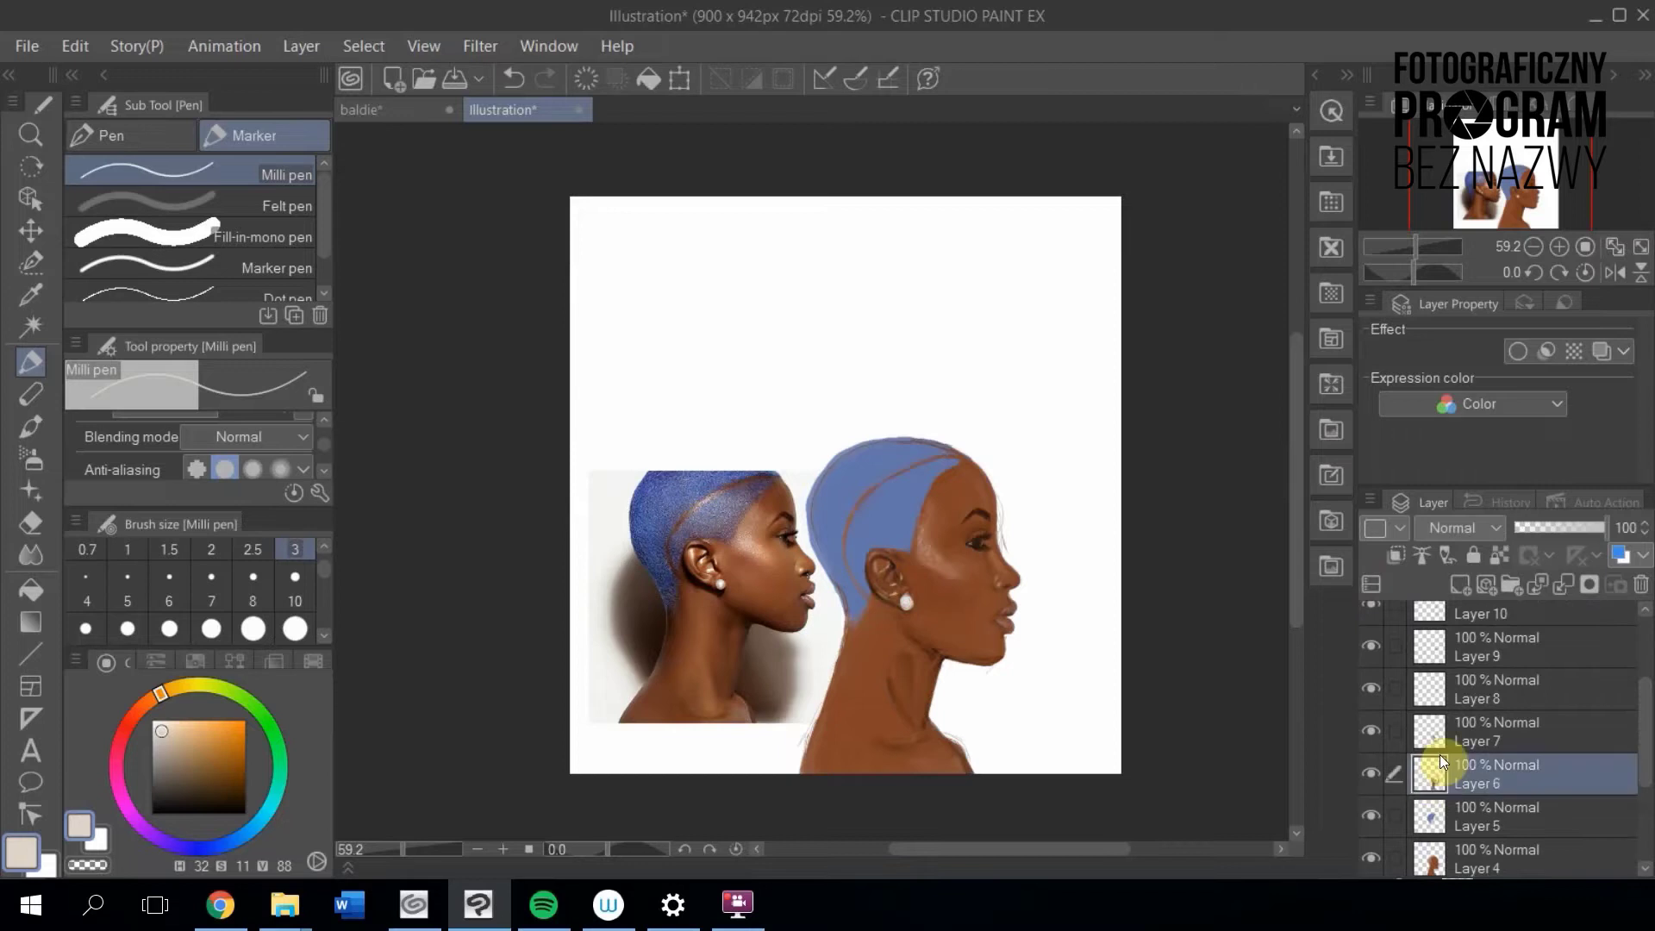
{"action": "left_click", "coordinate": [1445, 850]}
{"action": "left_click_drag", "start_coordinate": [1601, 526], "coordinate": [1515, 528]}
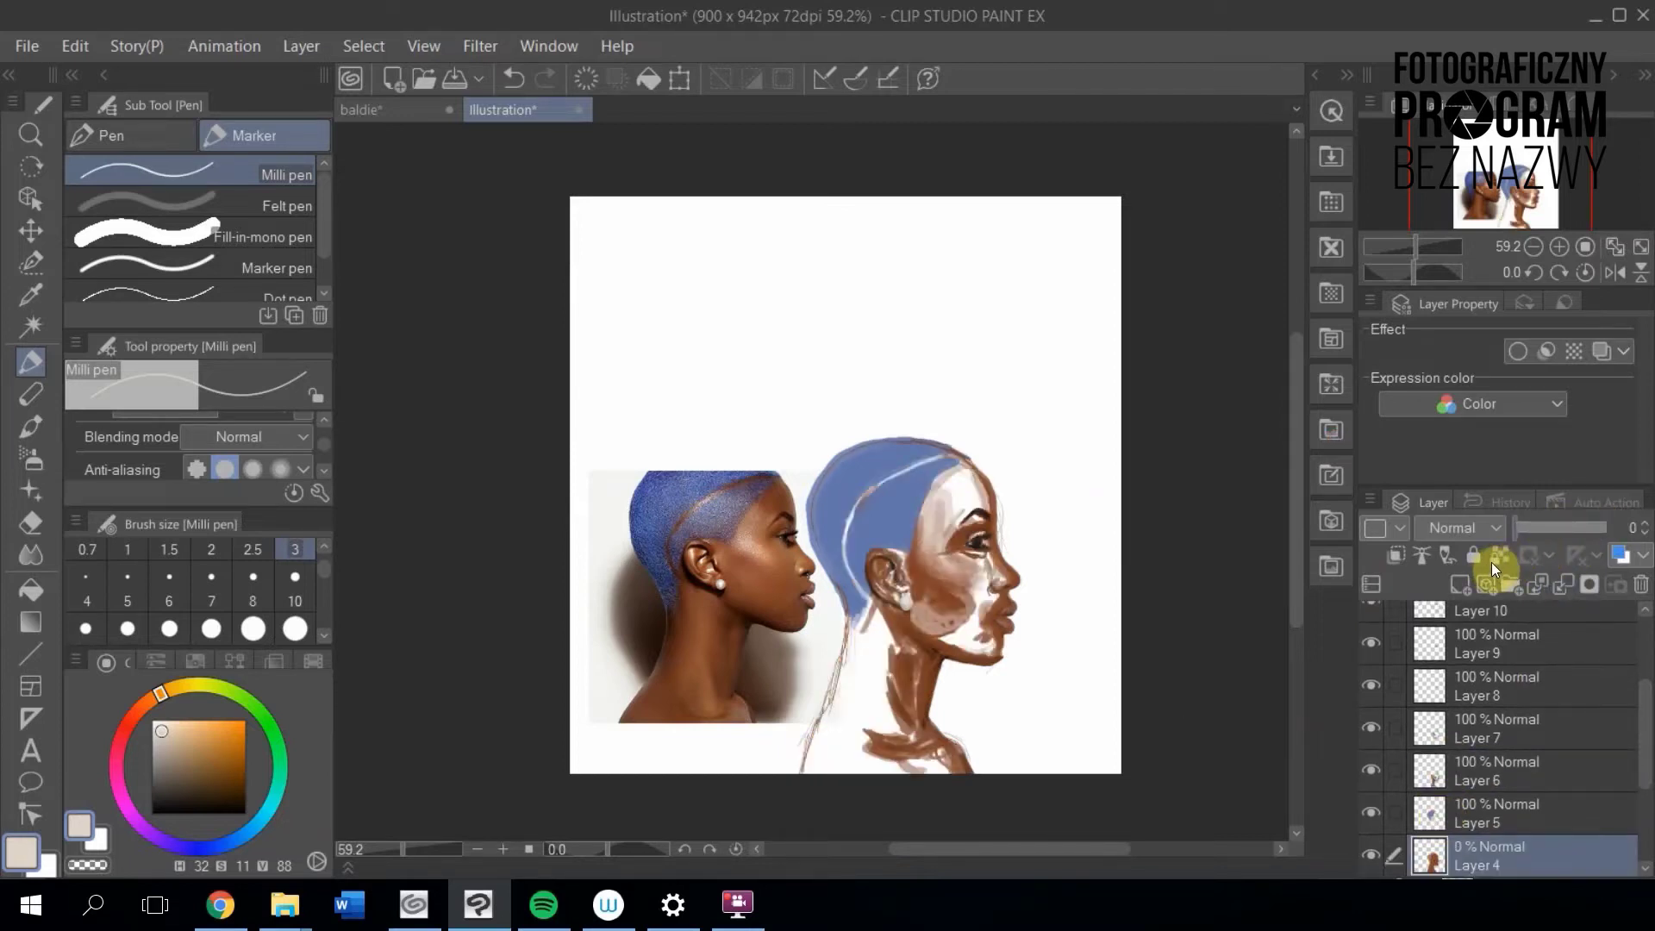
{"action": "left_click", "coordinate": [1528, 526]}
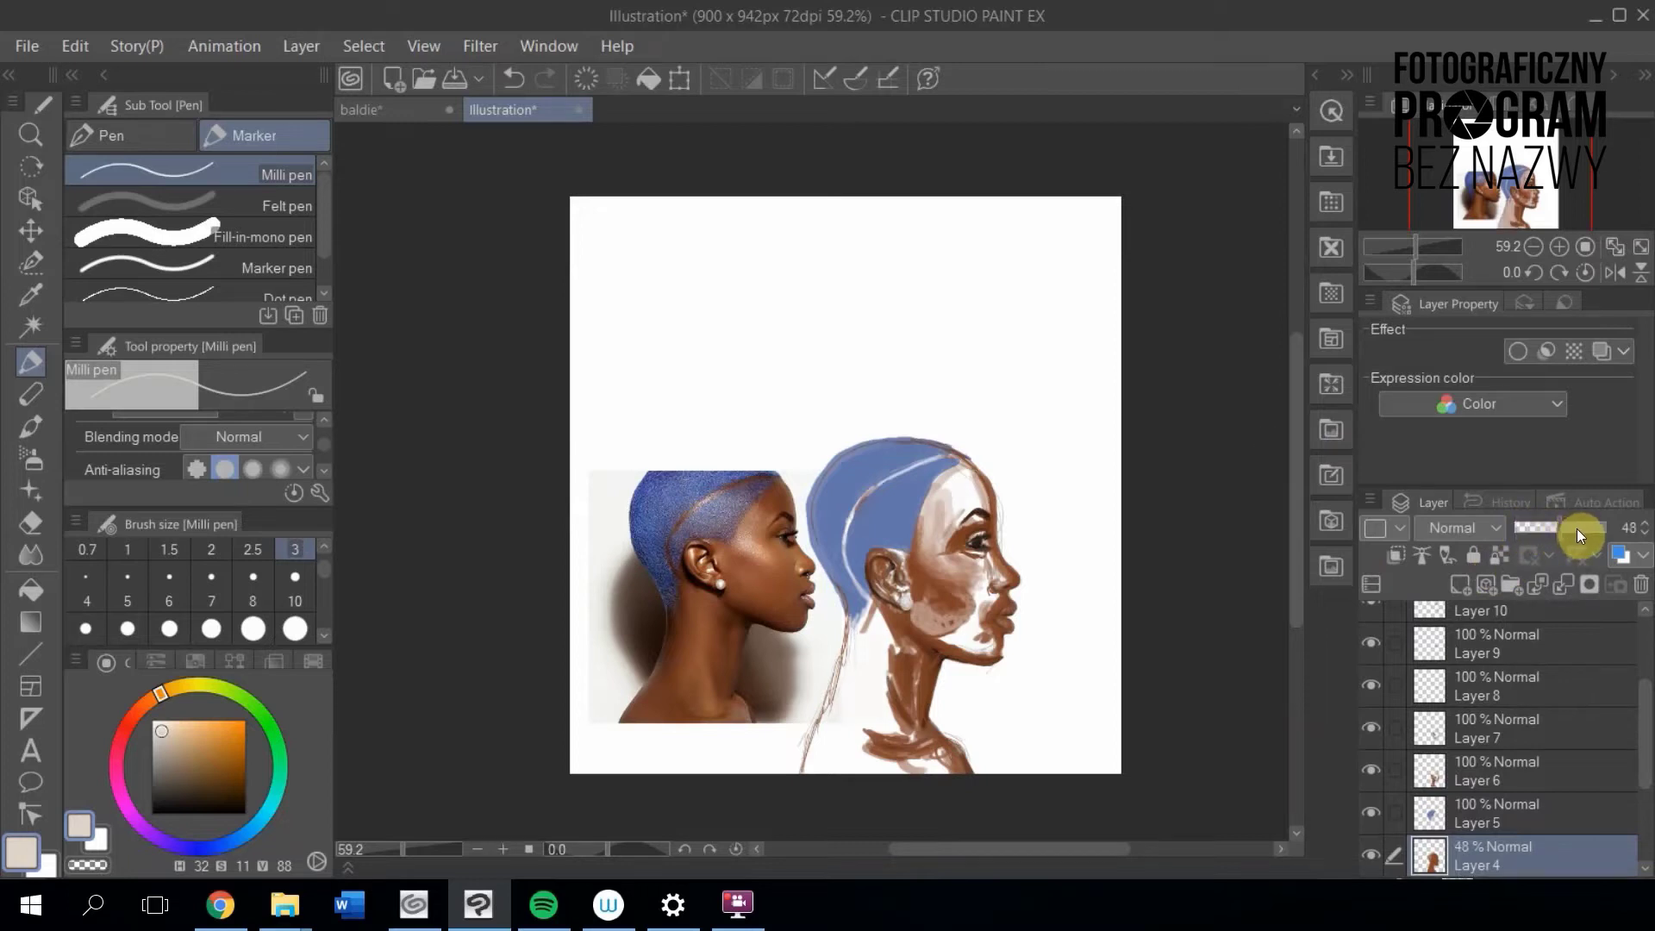
{"action": "left_click_drag", "start_coordinate": [1578, 530], "coordinate": [1614, 529]}
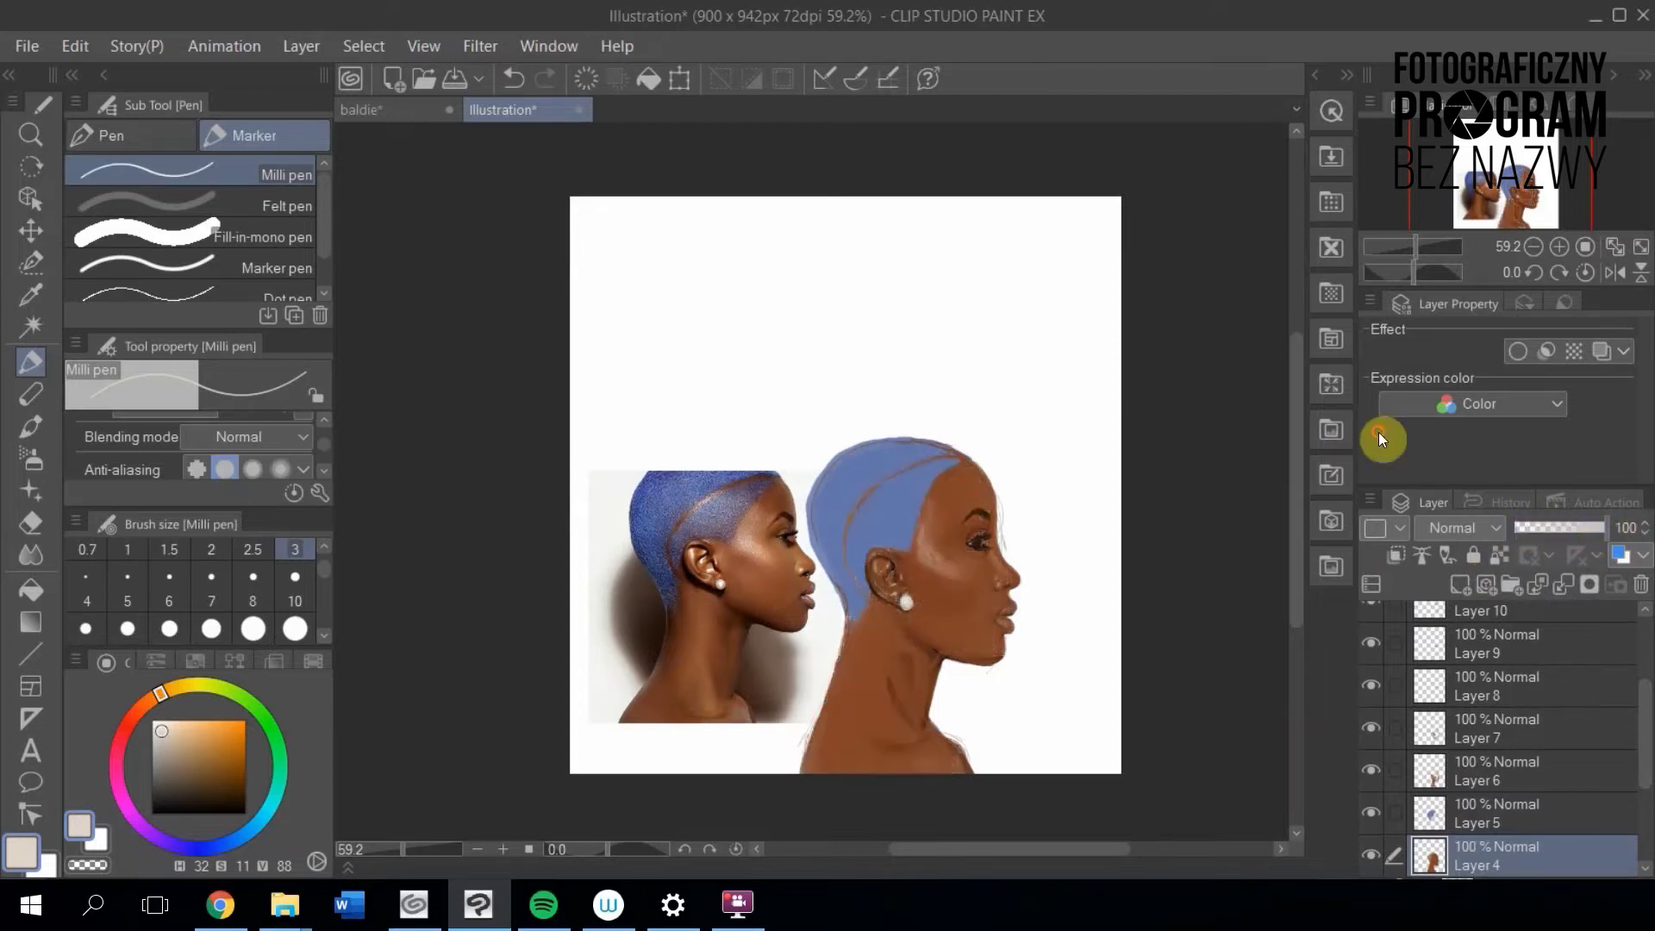
- Toggle the visibility of Layer 4 and Layer 5 off and back on
{"action": "left_click", "coordinate": [1378, 851]}
{"action": "left_click", "coordinate": [1369, 853]}
{"action": "left_click", "coordinate": [1371, 810]}
{"action": "left_click", "coordinate": [1370, 810]}
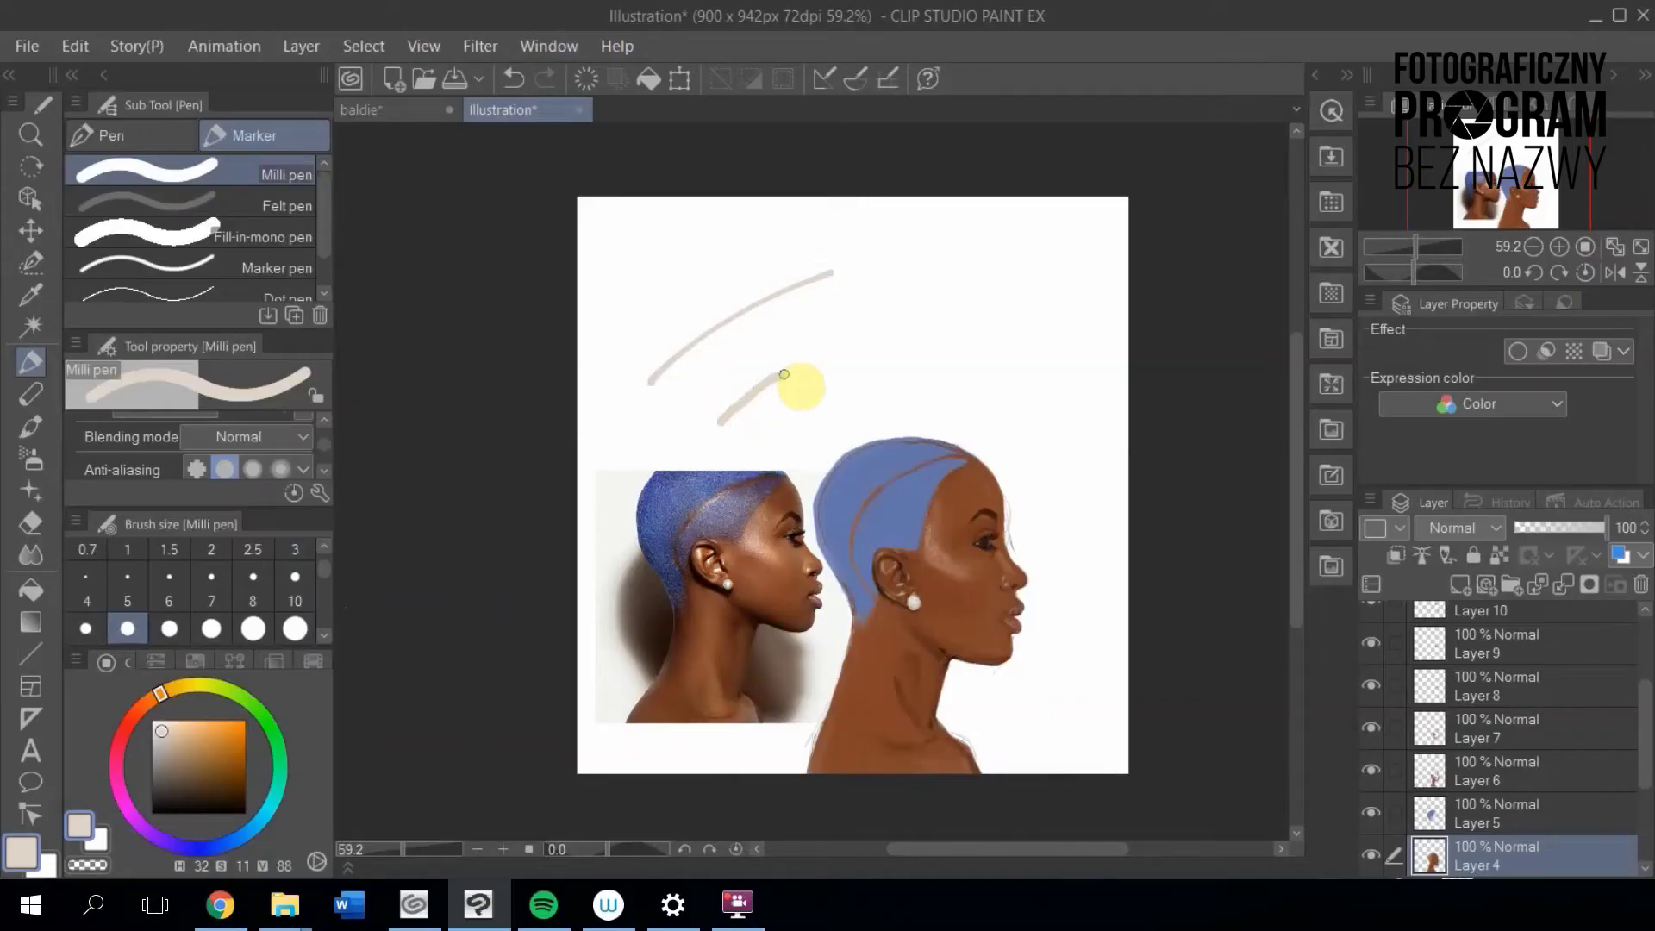
- Try a few Milli pen strokes in the blank area above the heads and undo them
{"action": "left_click_drag", "start_coordinate": [898, 273], "coordinate": [903, 269]}
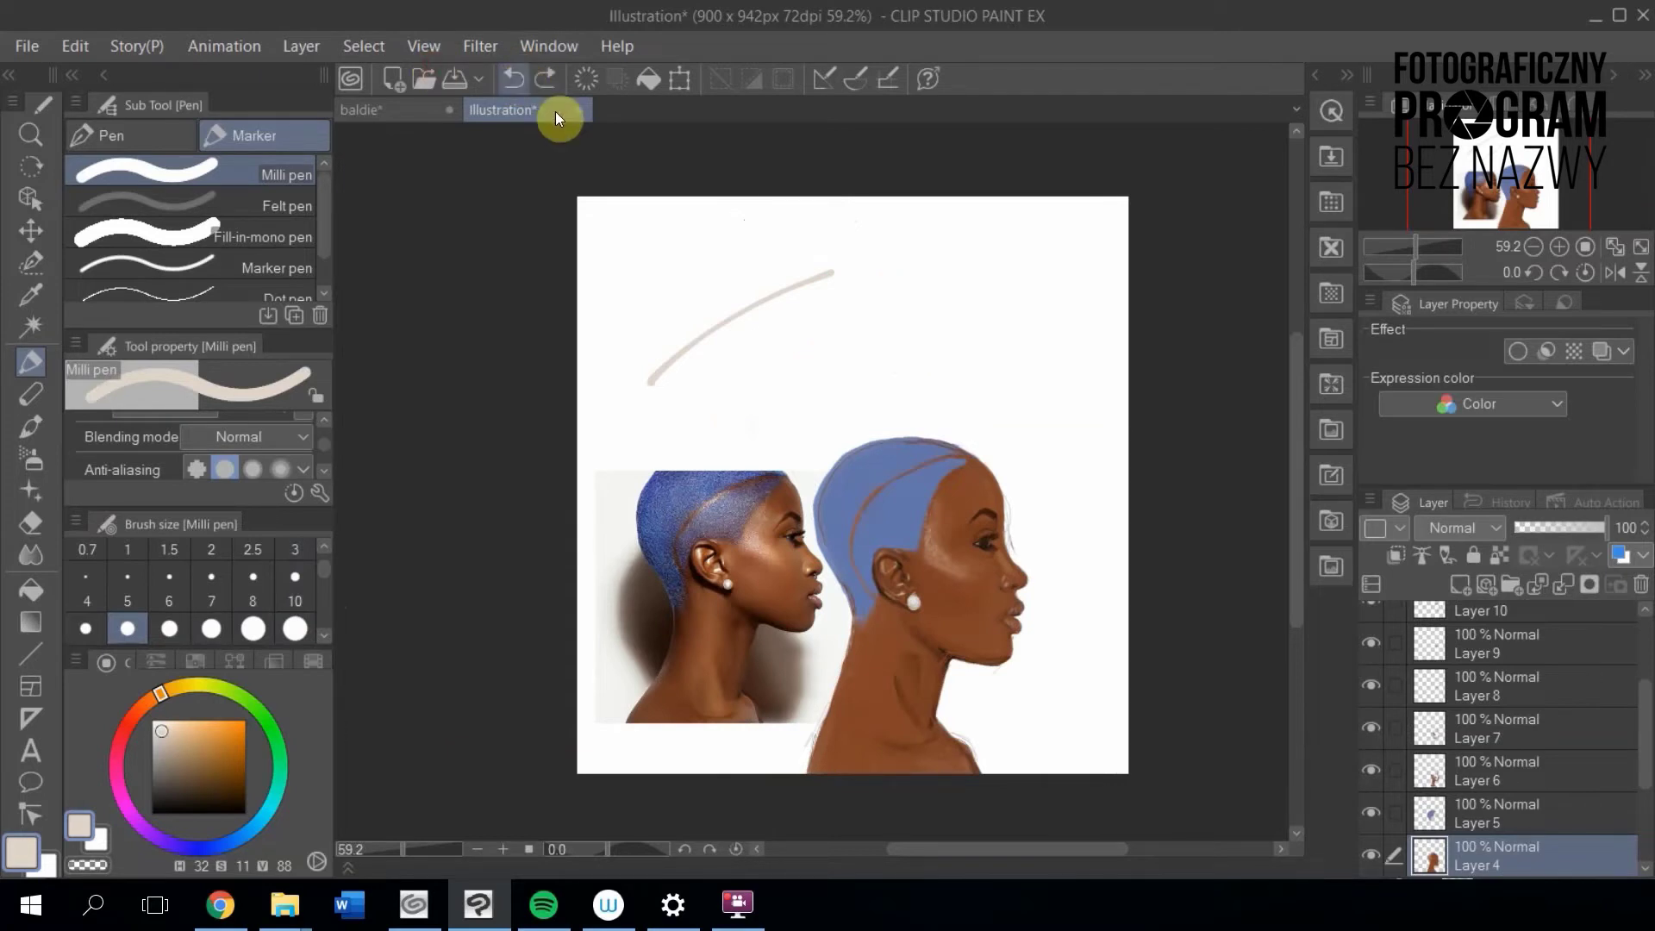
{"action": "left_click_drag", "start_coordinate": [743, 372], "coordinate": [884, 302]}
{"action": "left_click", "coordinate": [513, 69]}
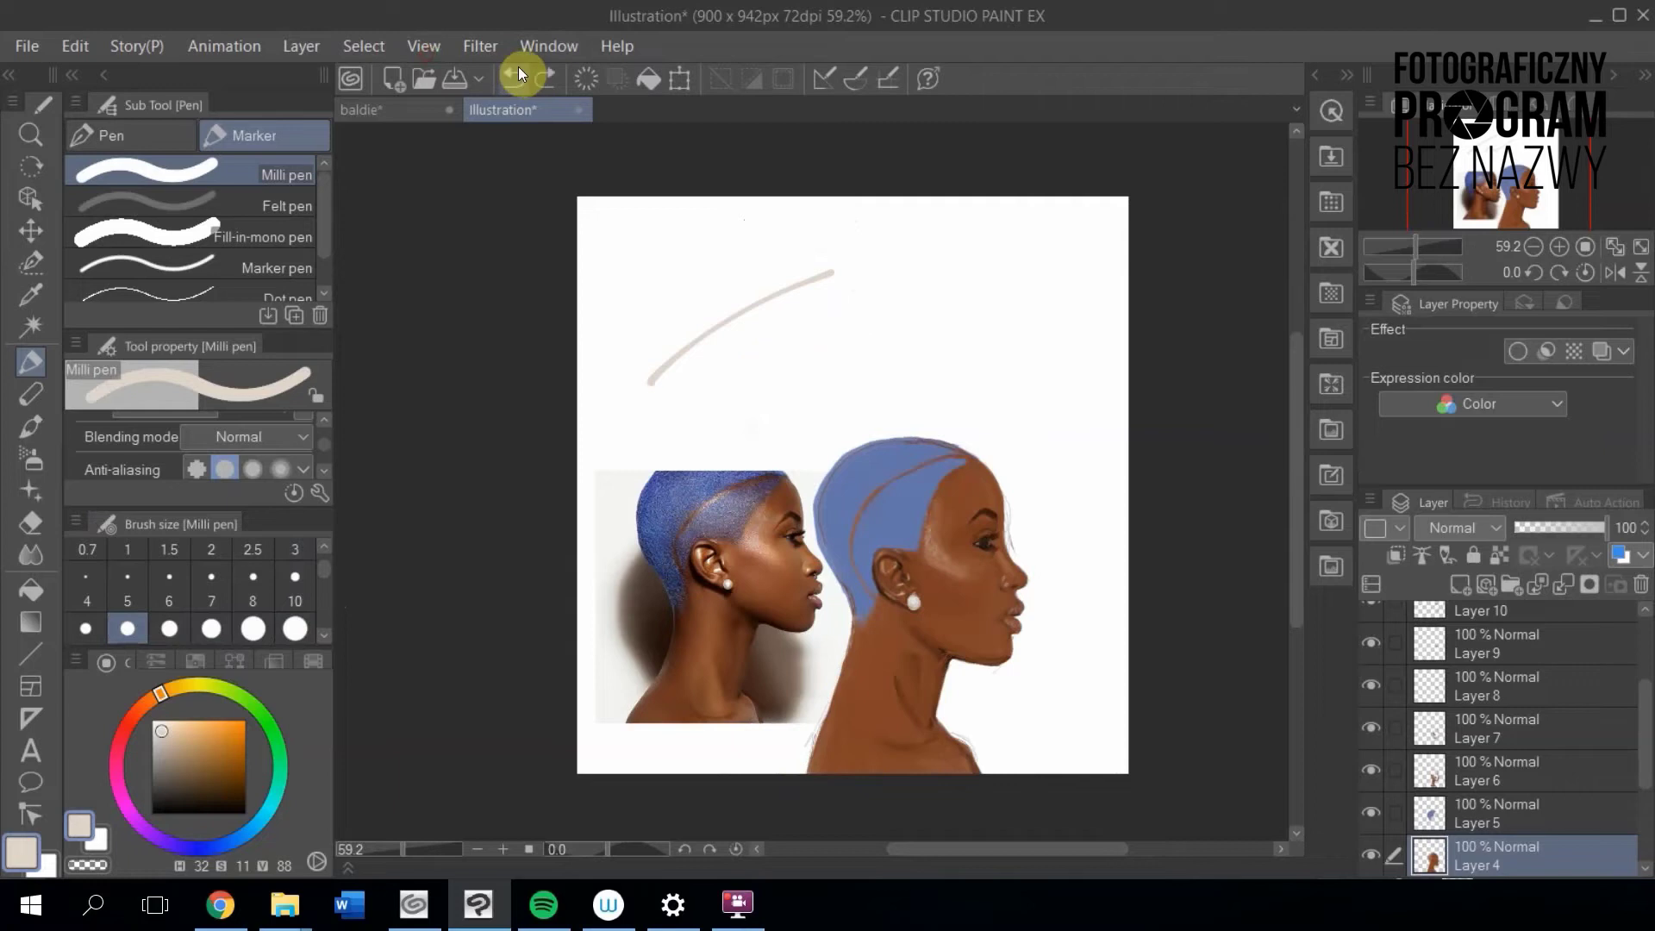
{"action": "left_click", "coordinate": [519, 69]}
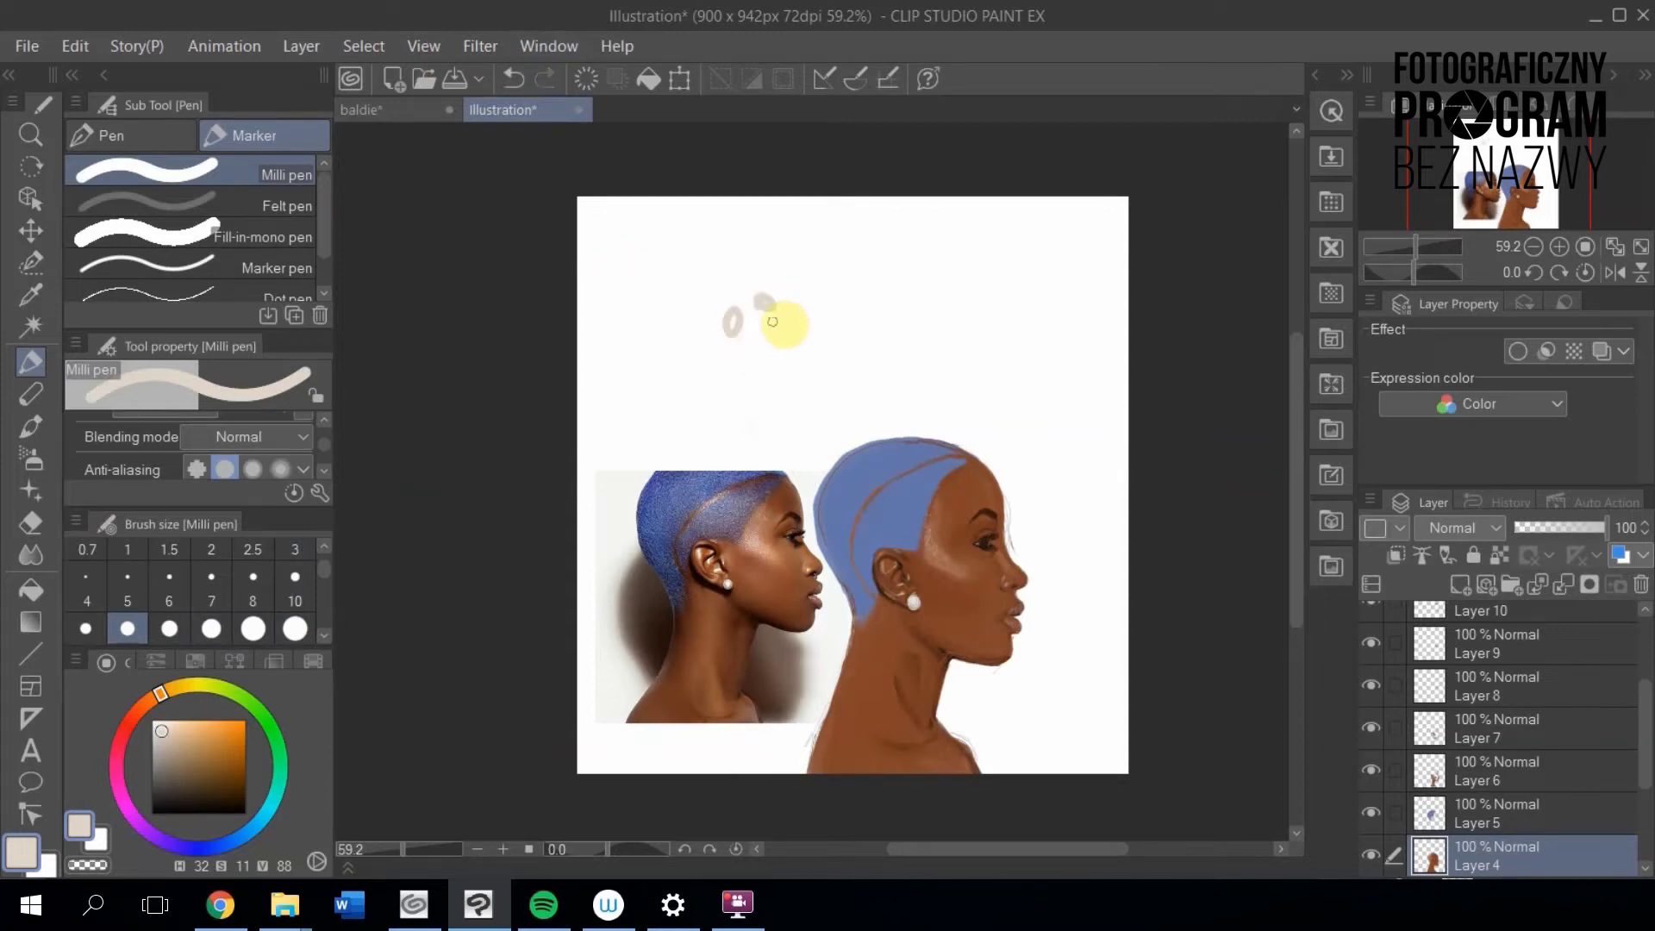
- Doodle several short beige Milli pen strokes at brush size 5 in the blank area above the heads
{"action": "left_click_drag", "start_coordinate": [728, 259], "coordinate": [759, 314]}
{"action": "left_click_drag", "start_coordinate": [793, 251], "coordinate": [831, 297]}
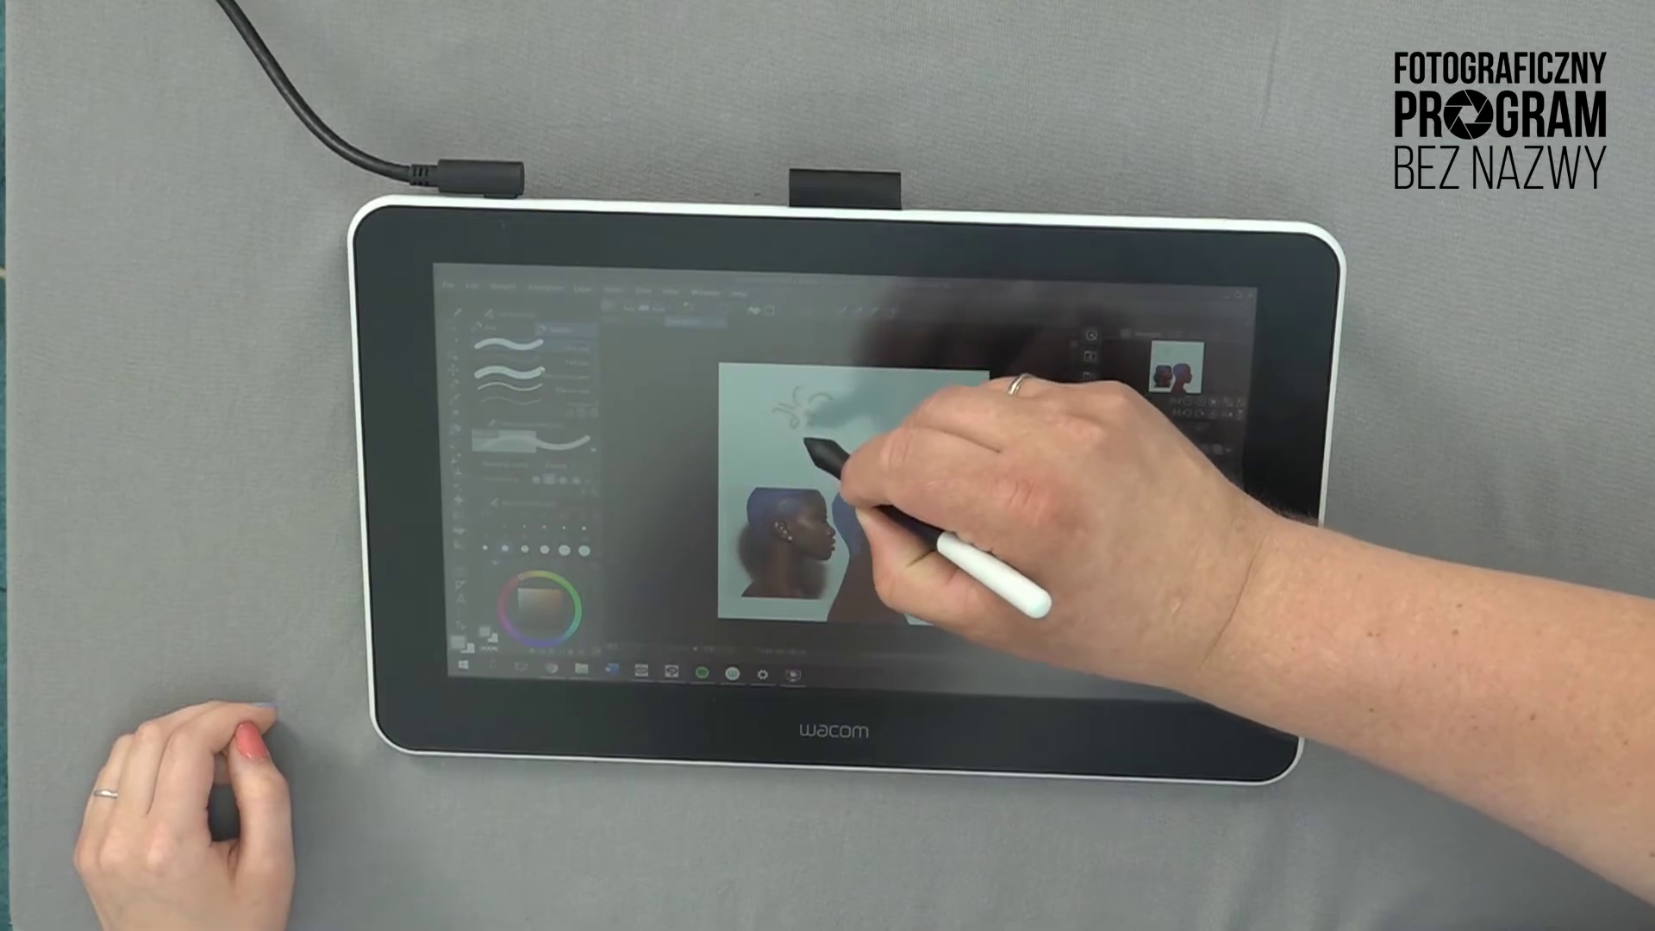
{"action": "left_click_drag", "start_coordinate": [795, 429], "coordinate": [834, 472]}
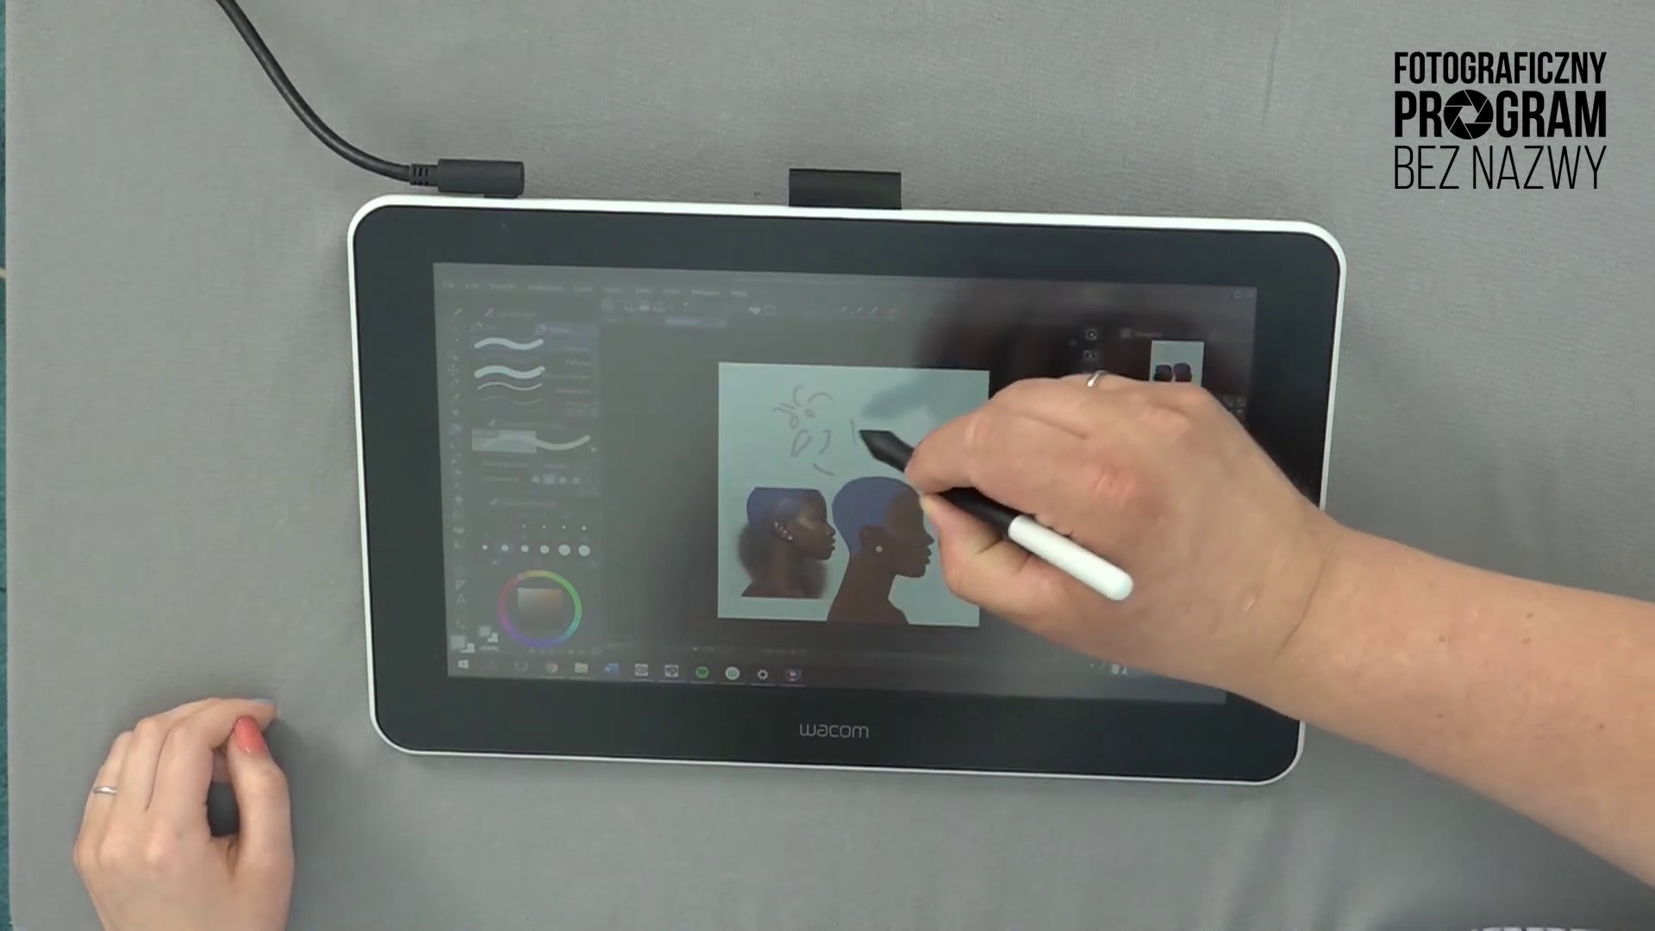
{"action": "left_click_drag", "start_coordinate": [823, 392], "coordinate": [845, 409]}
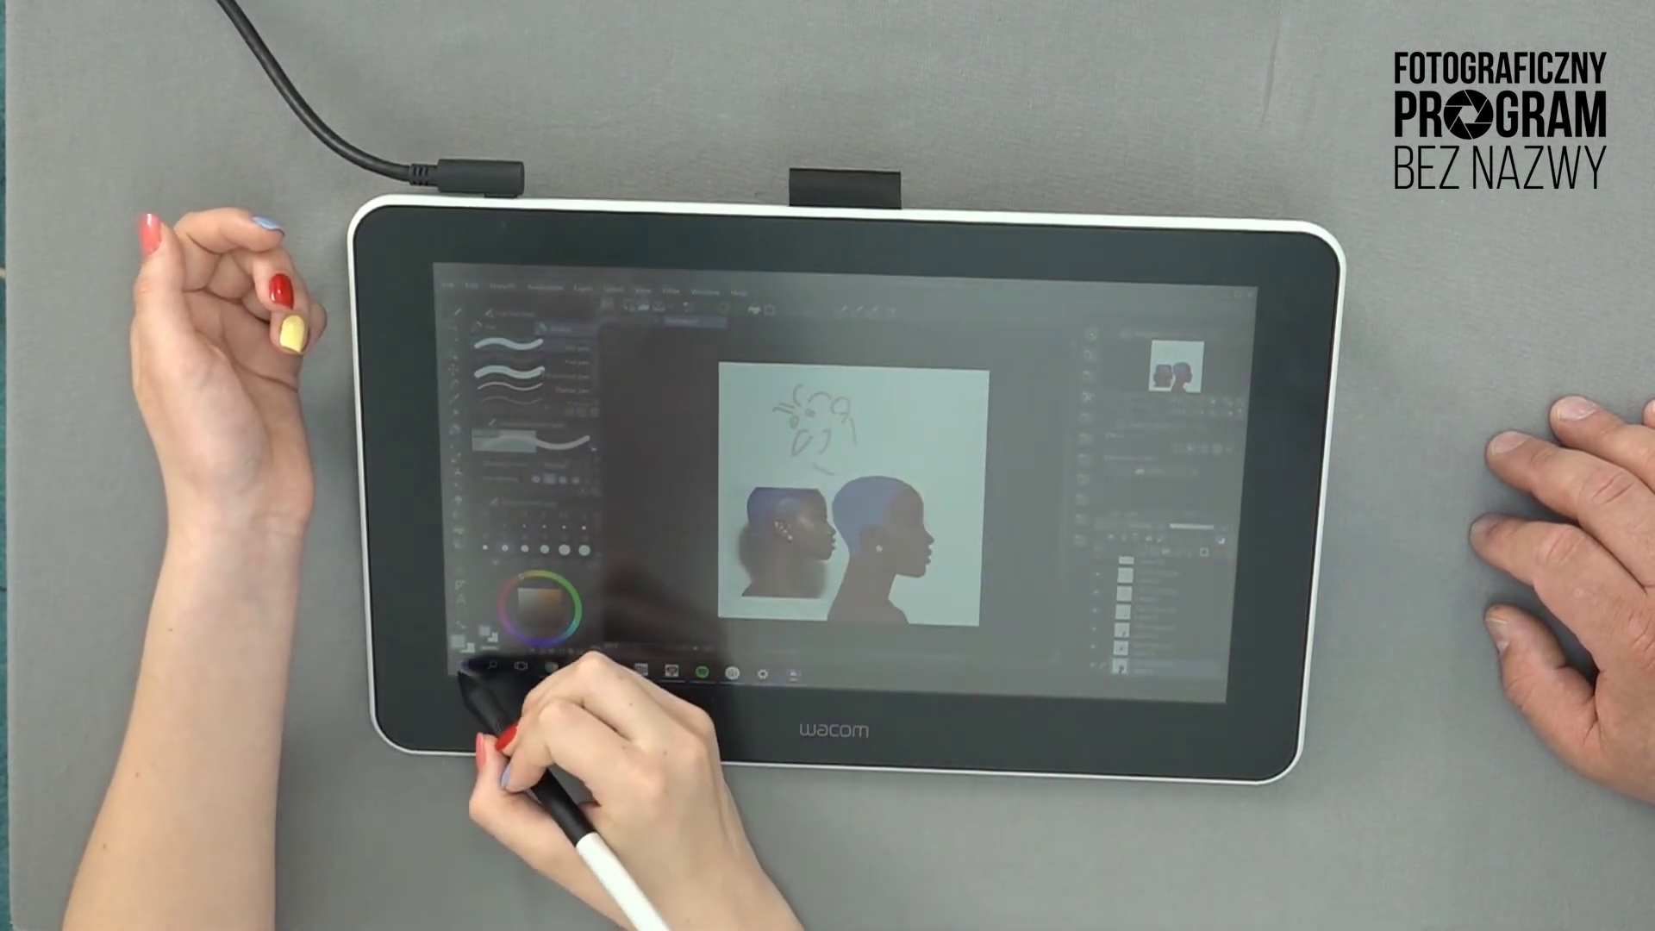
- Open the Windows Start menu and close it again
{"action": "left_click", "coordinate": [463, 667]}
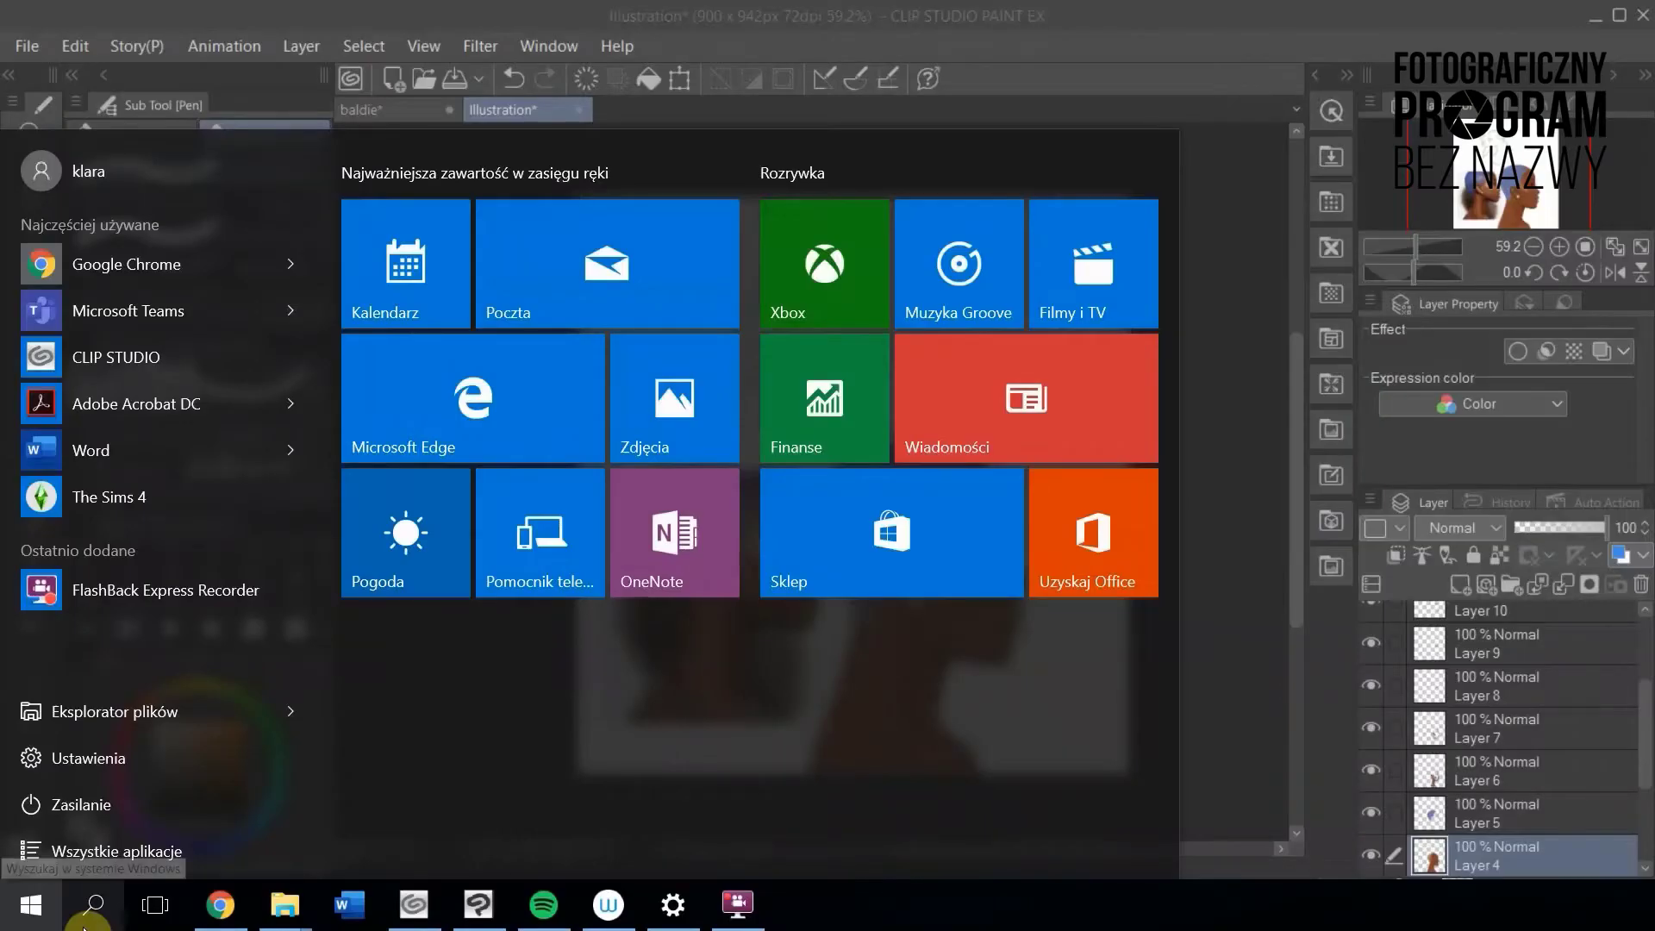
{"action": "left_click", "coordinate": [31, 907]}
{"action": "left_click", "coordinate": [26, 916]}
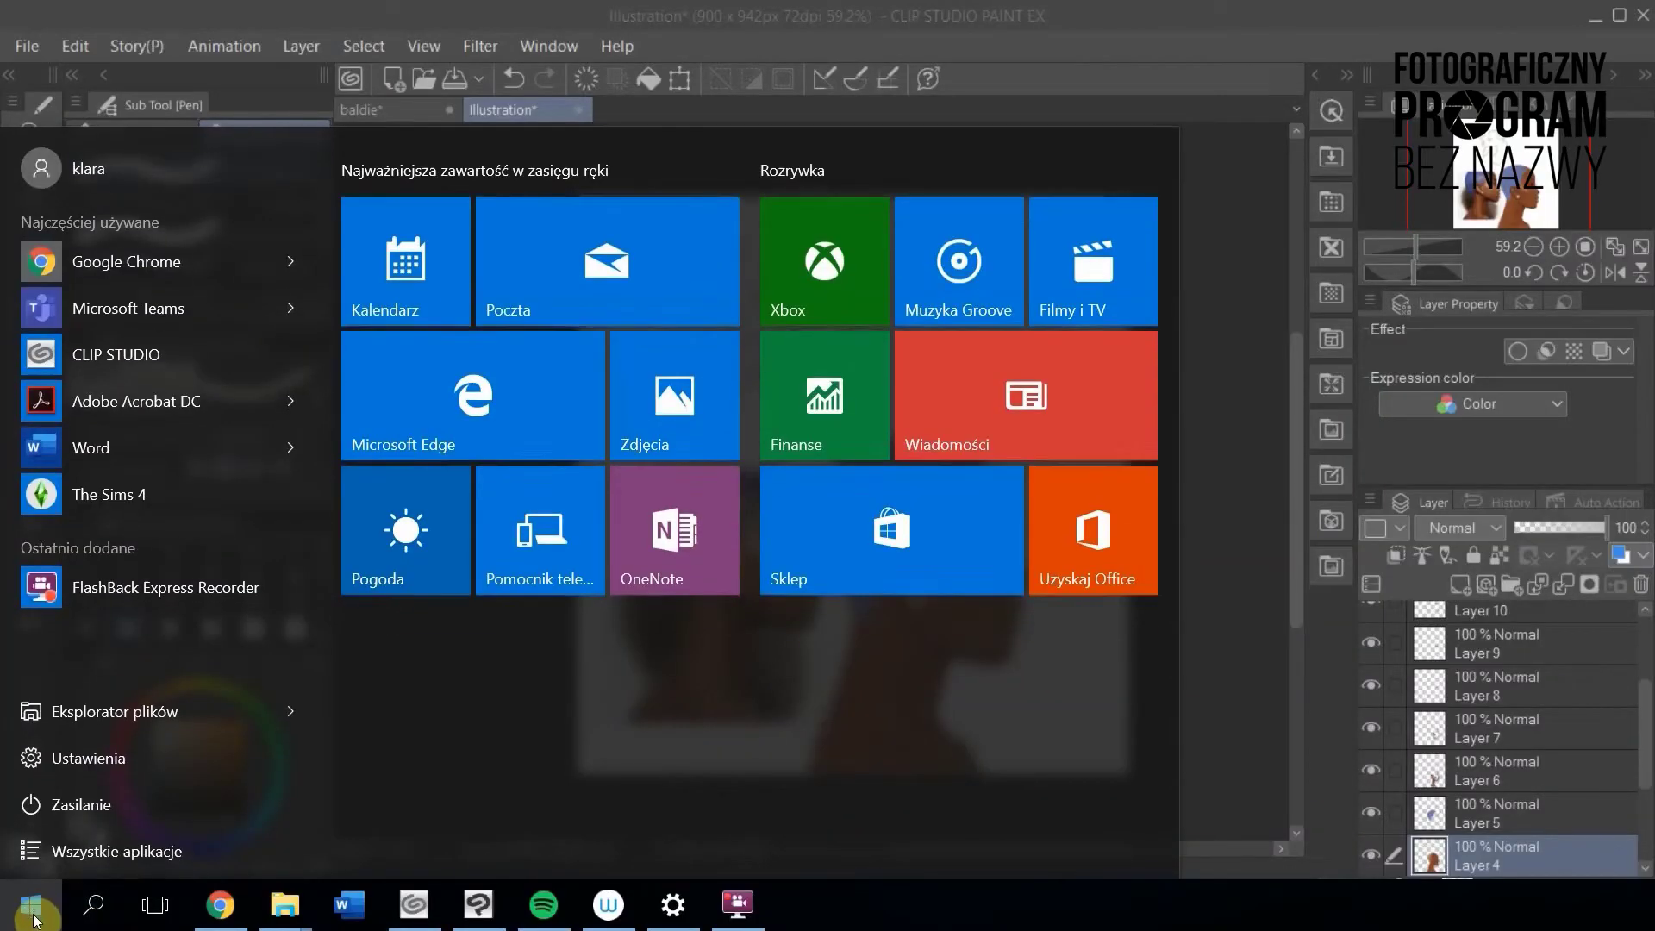
{"action": "left_click", "coordinate": [27, 912]}
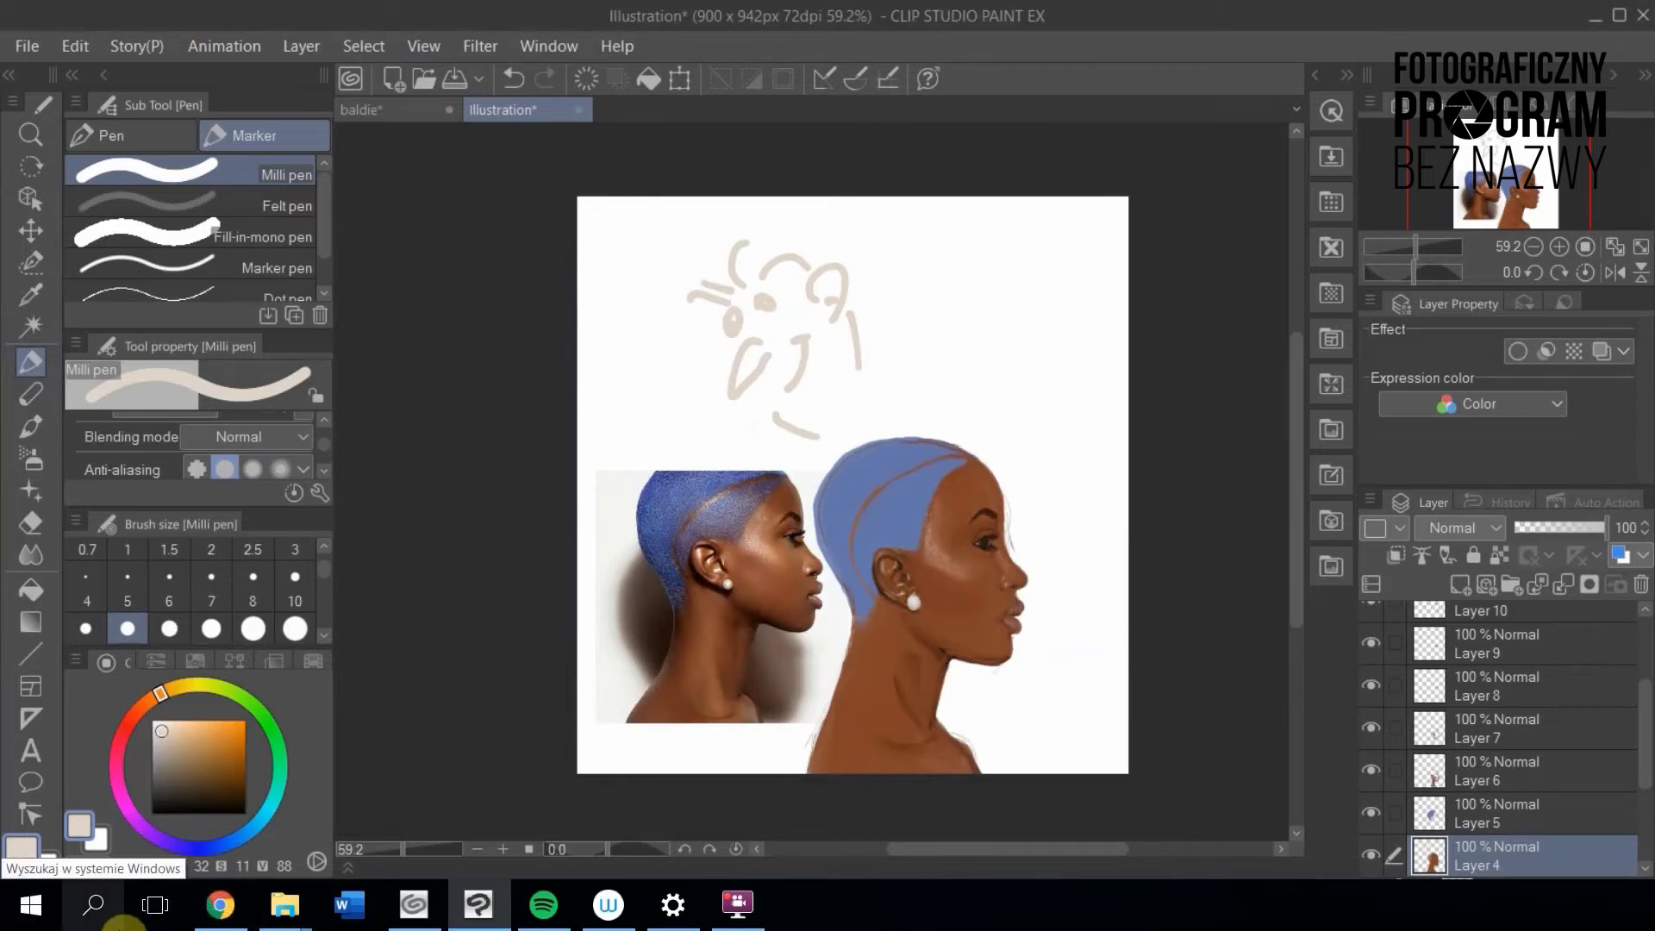
- Minimize Clip Studio Paint to reveal the desktop and restore its window
{"action": "left_click", "coordinate": [478, 905]}
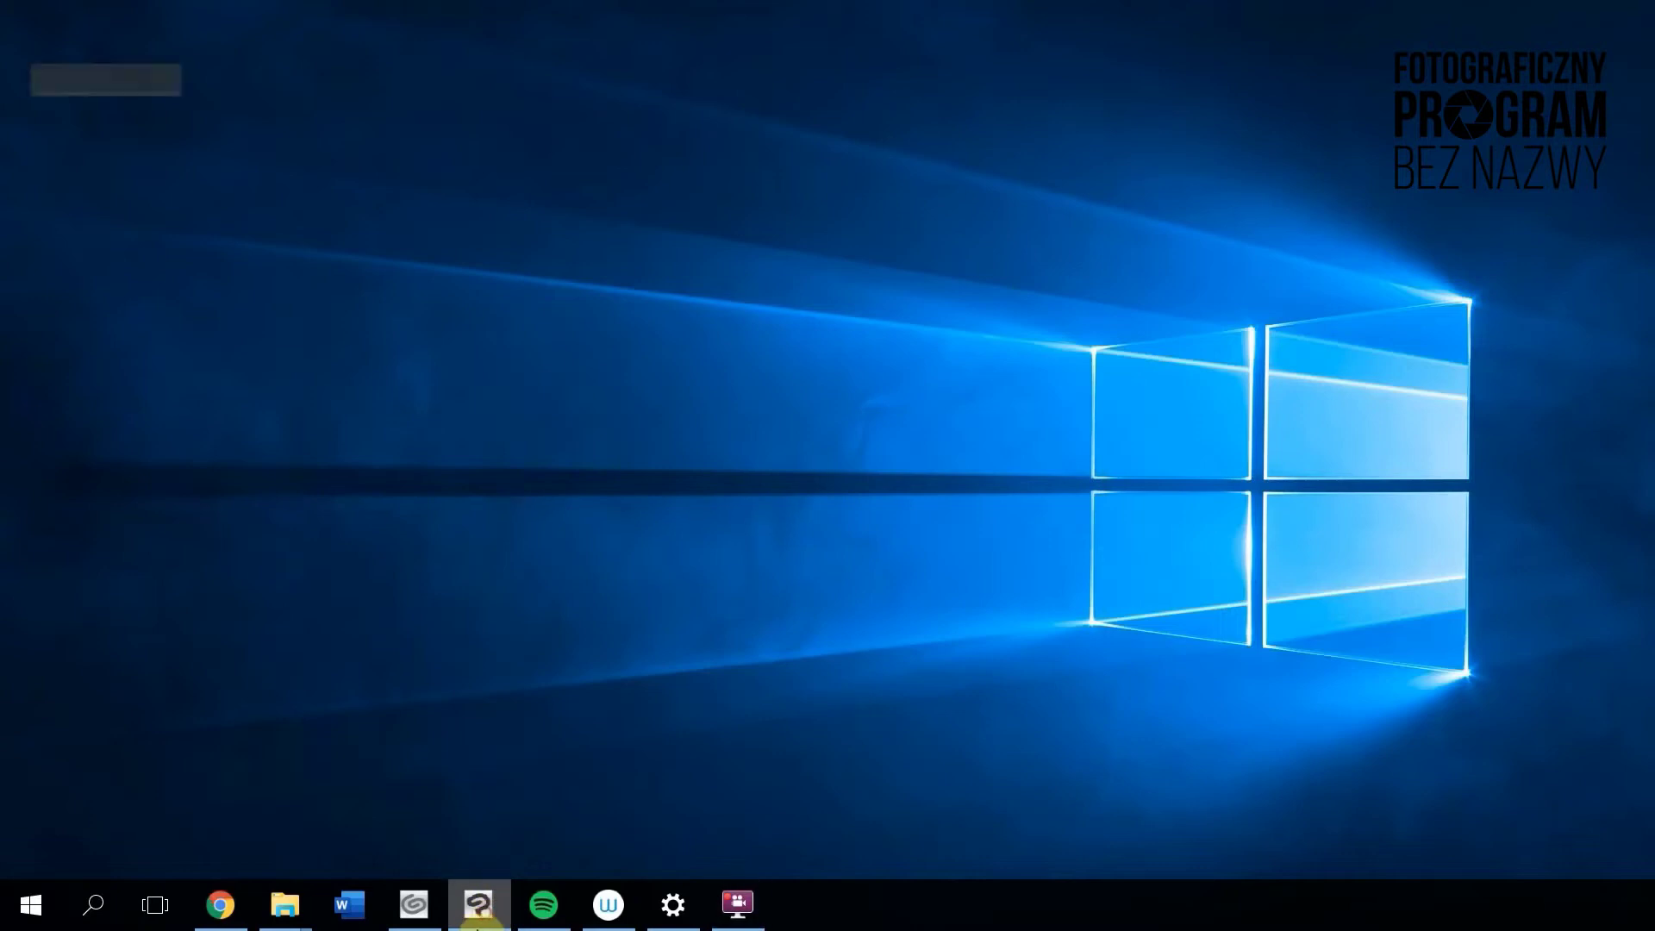
{"action": "left_click", "coordinate": [478, 905]}
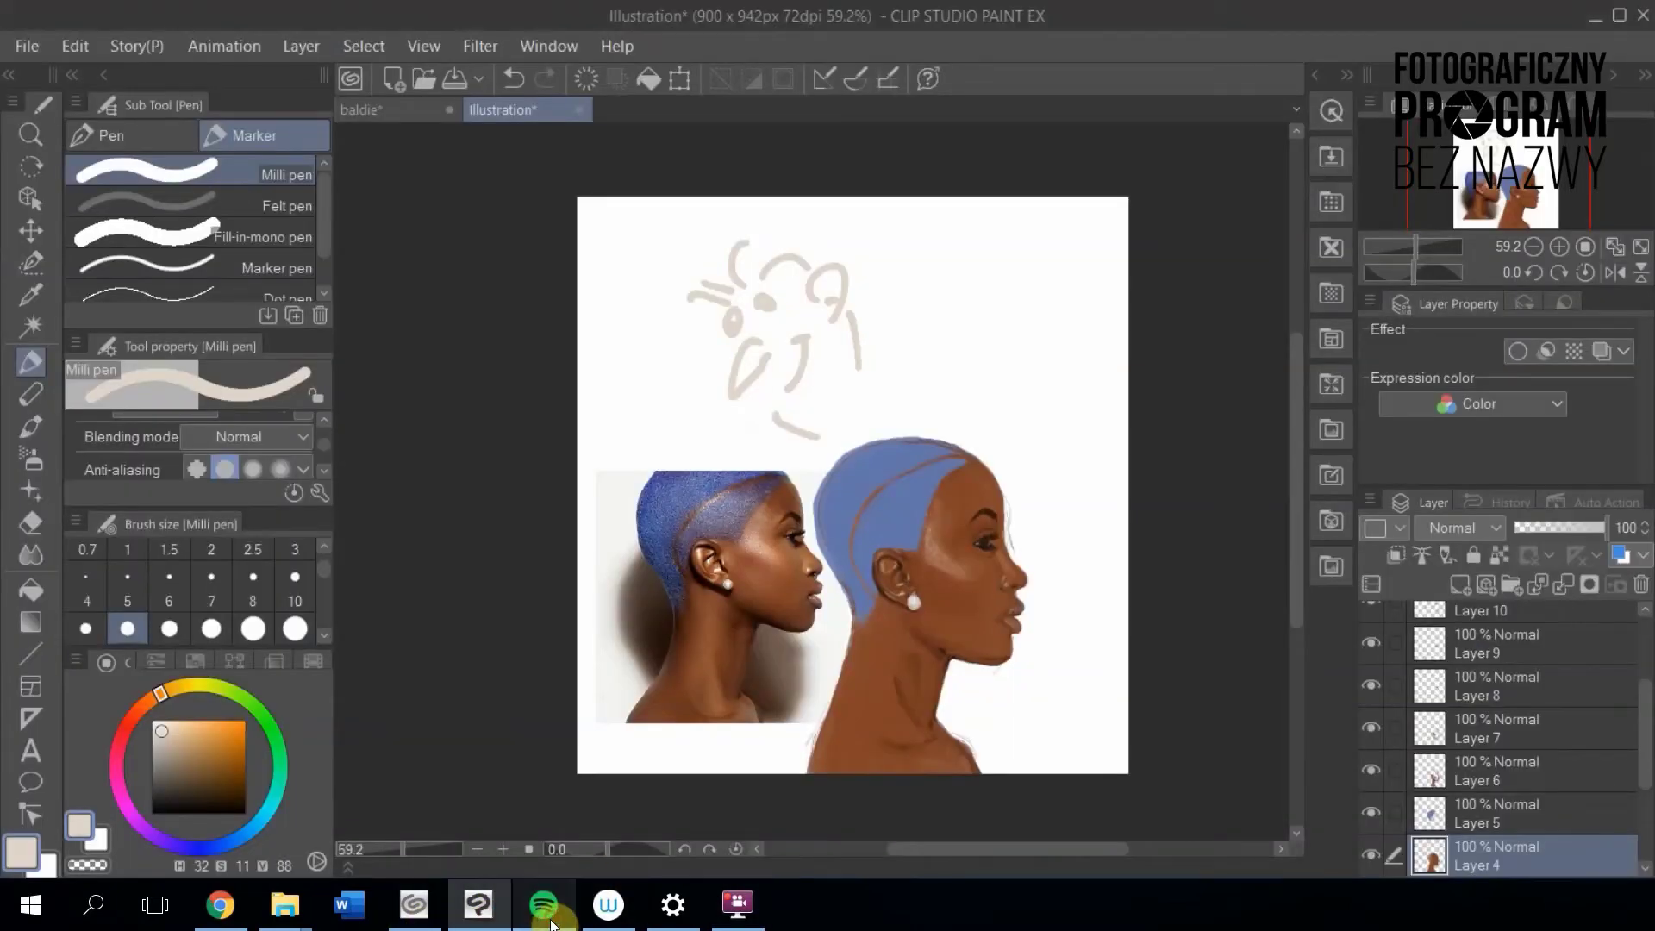
{"action": "left_click", "coordinate": [234, 924]}
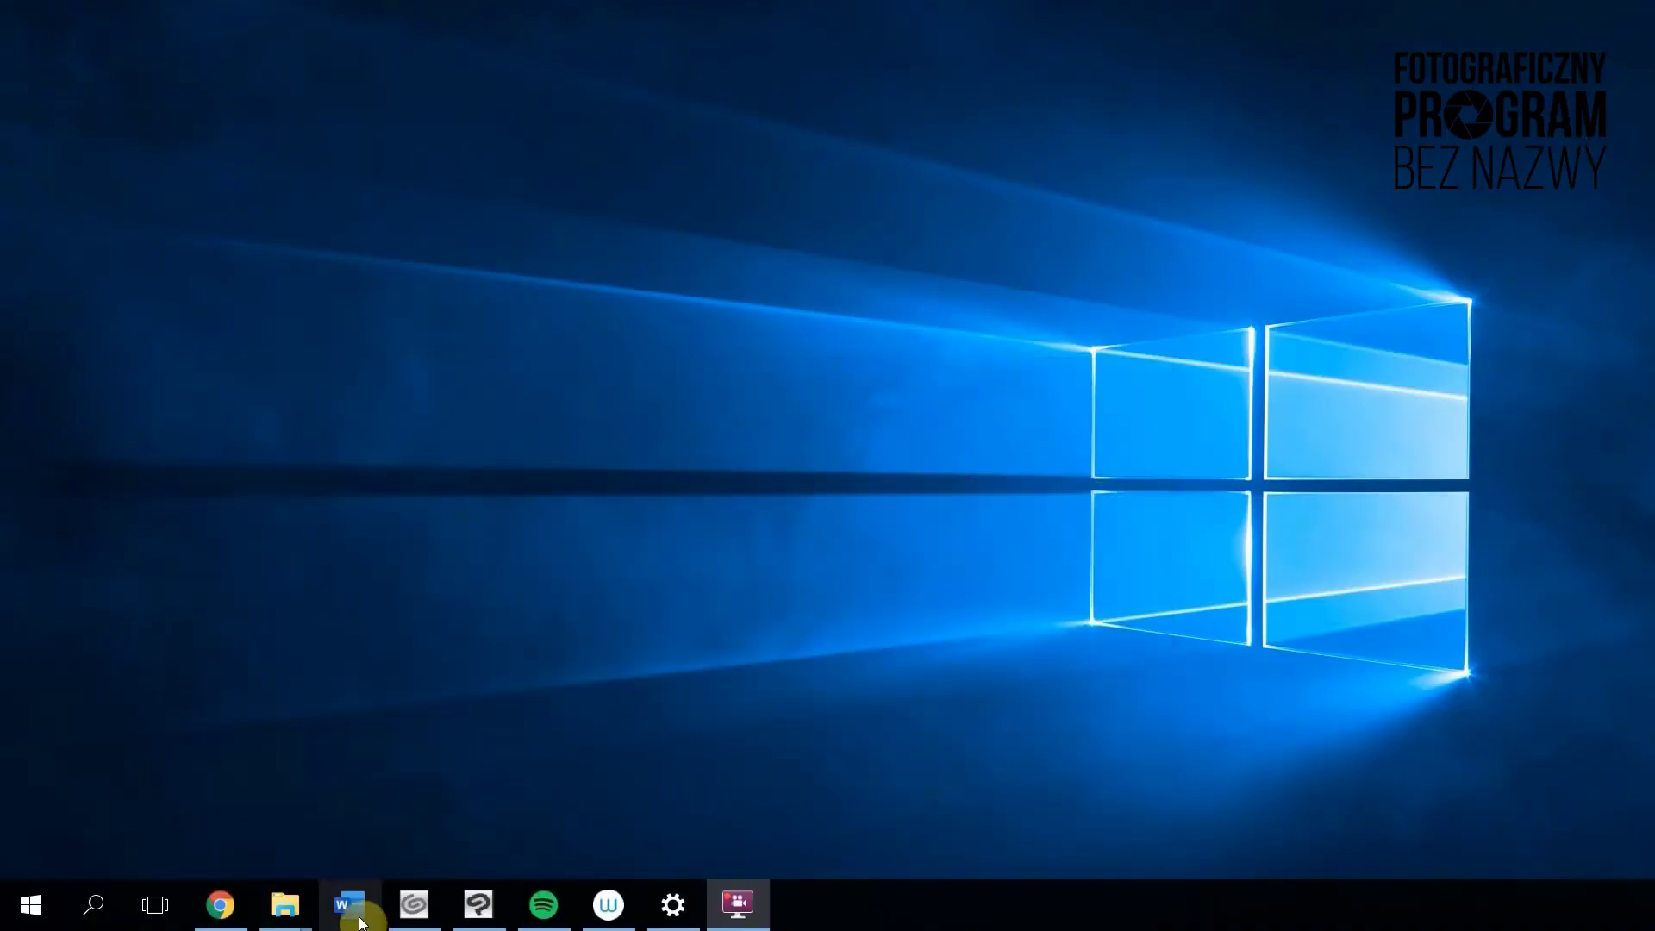
{"action": "left_click", "coordinate": [488, 904]}
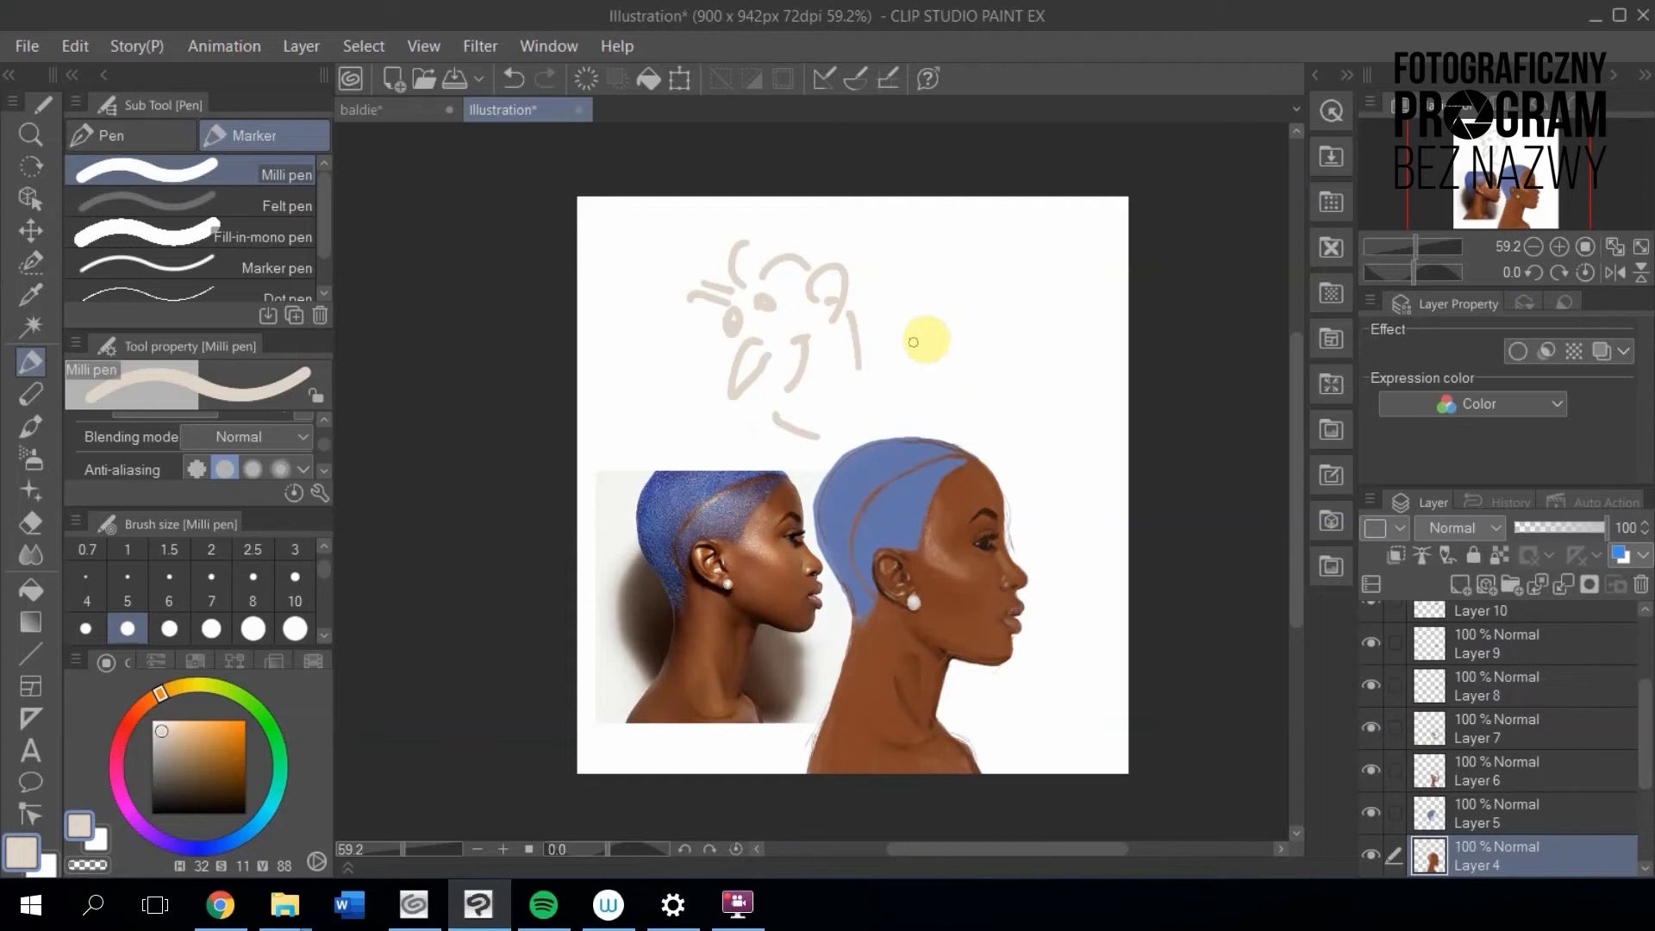
- Try a short Milli pen stroke beside the doodle in the blank canvas area and undo it
{"action": "left_click_drag", "start_coordinate": [919, 321], "coordinate": [1014, 337]}
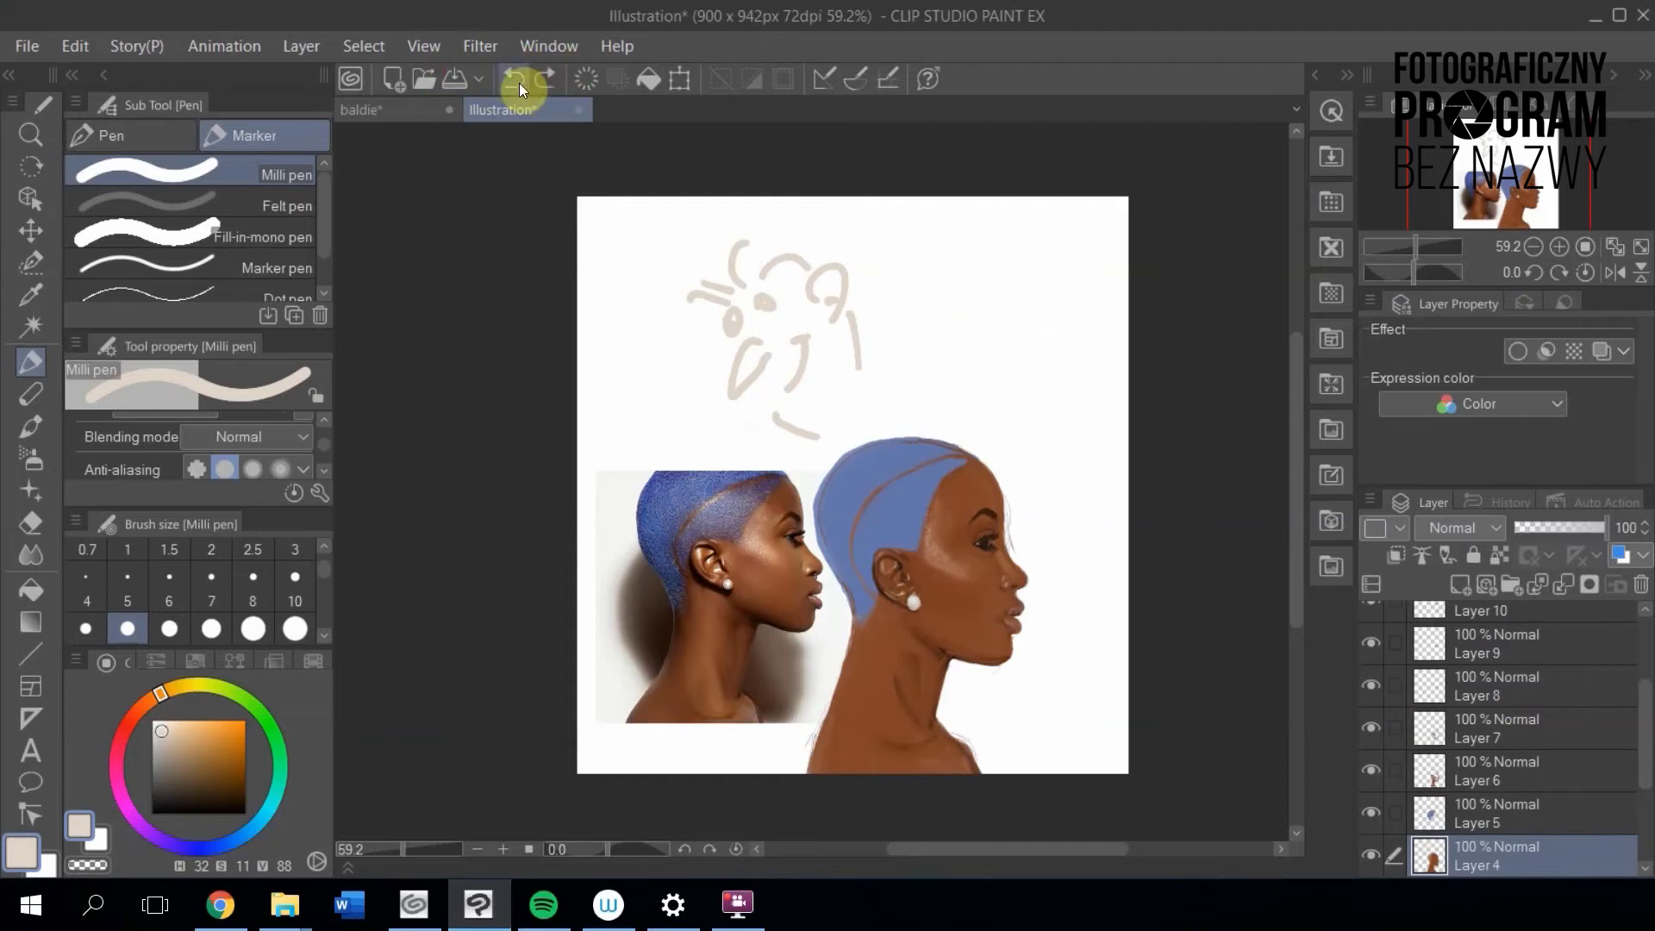